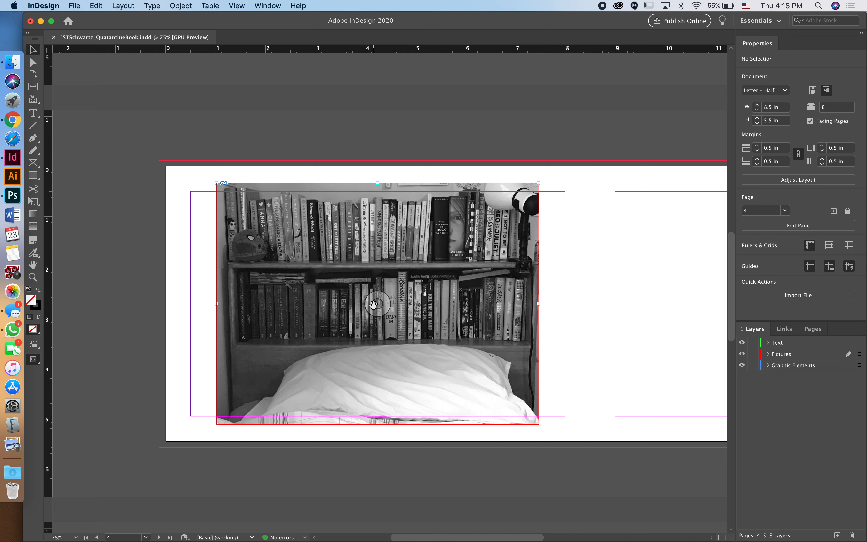
Step: Select the placed grayscale bookshelf-and-pillow photo on page 4
left_click(374, 305)
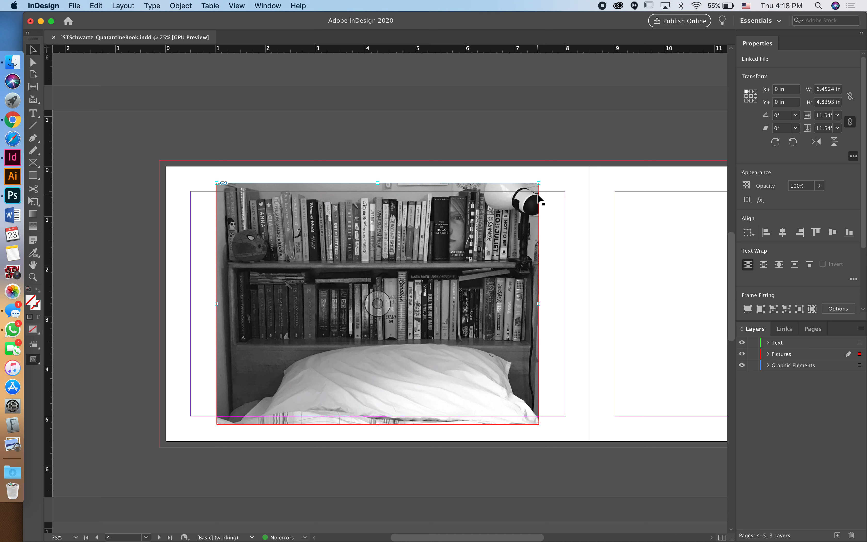
Step: Crop the bookshelf photo frame to a 4.76 × 1.52 in strip showing just the lower book row
left_click(550, 214)
left_click(768, 354)
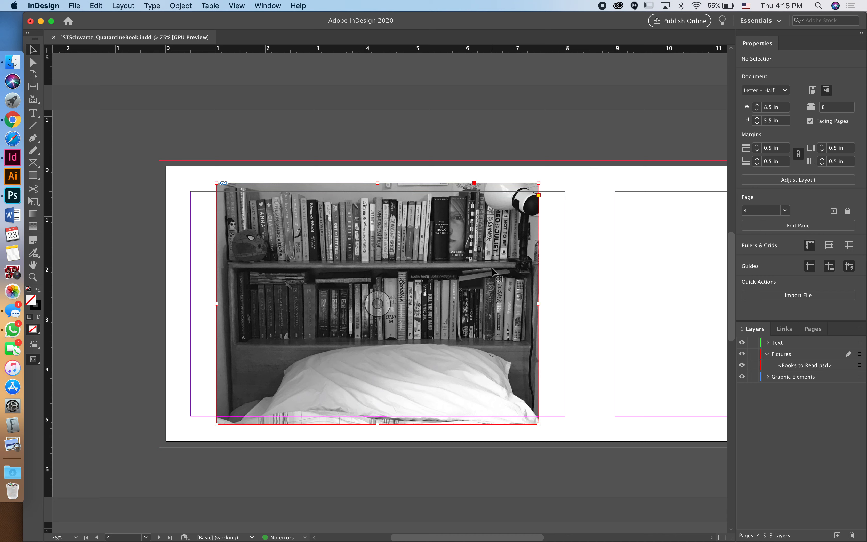
left_click(527, 215)
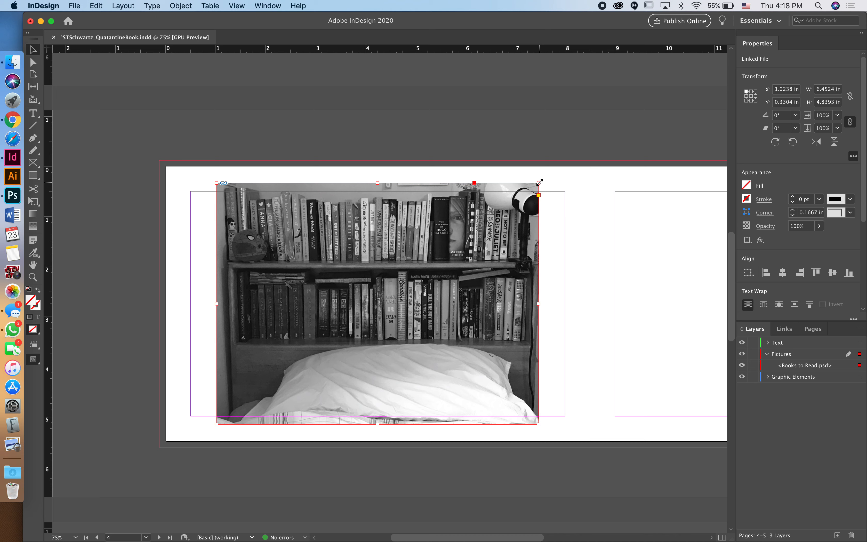
left_click_drag(539, 183, 471, 233)
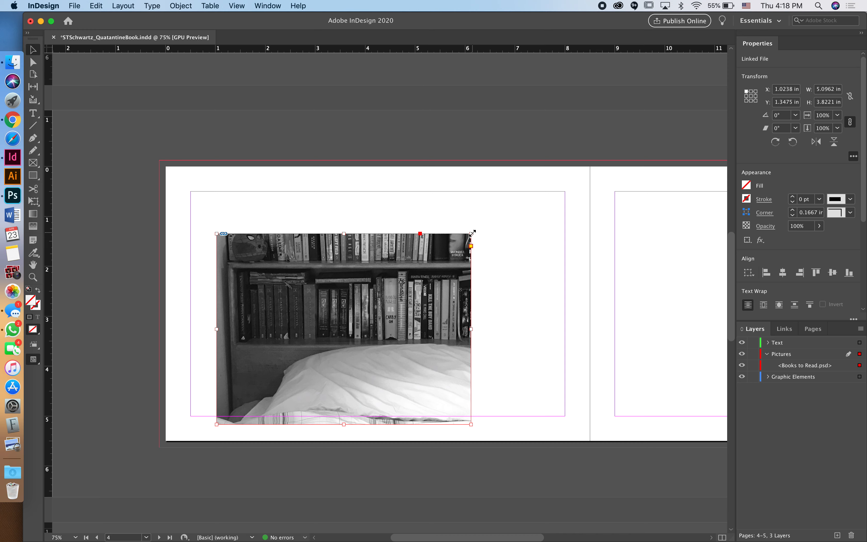
left_click_drag(473, 232, 490, 262)
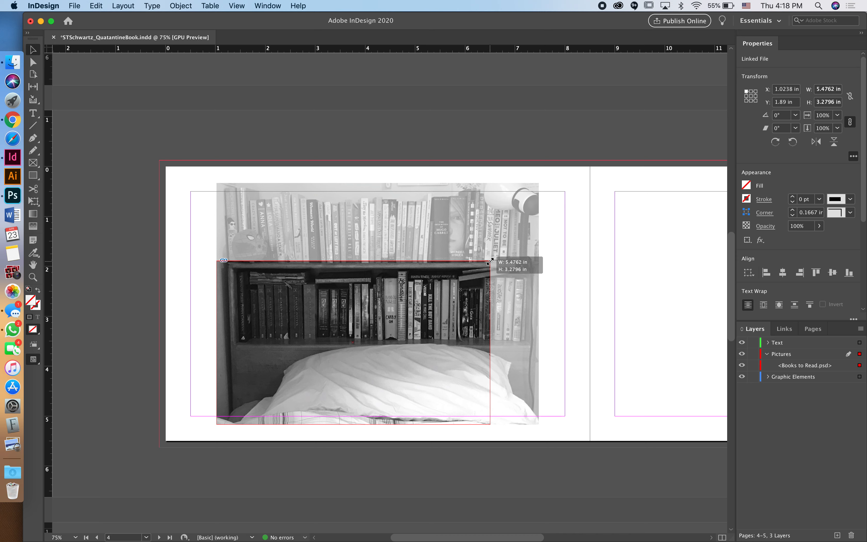
left_click_drag(490, 262, 478, 268)
left_click_drag(217, 426, 239, 344)
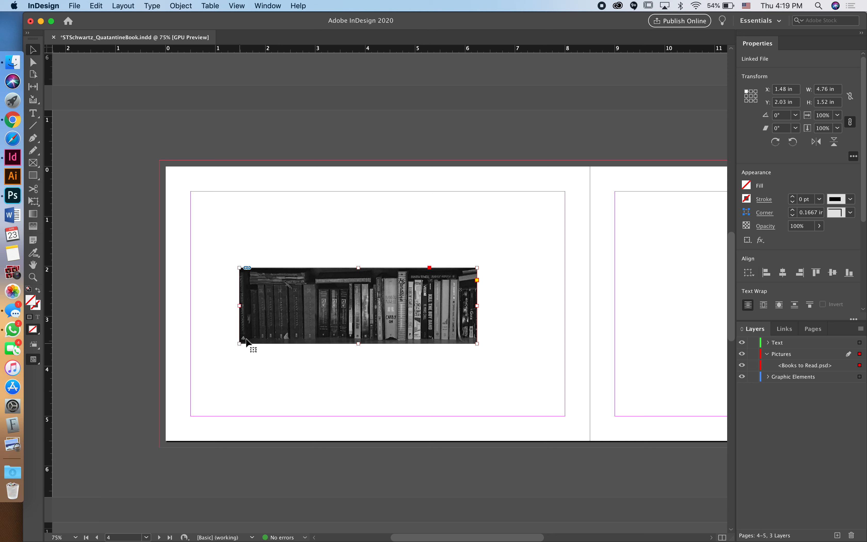
Step: Fit the frame back to the full bookshelf photo at 6.4524 × 4.8393 in
mouse_move(372, 314)
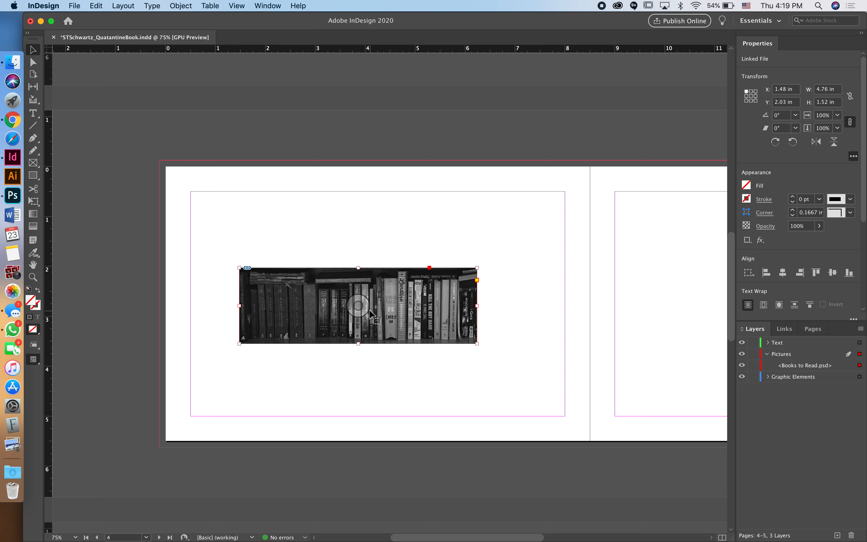
left_click(359, 306)
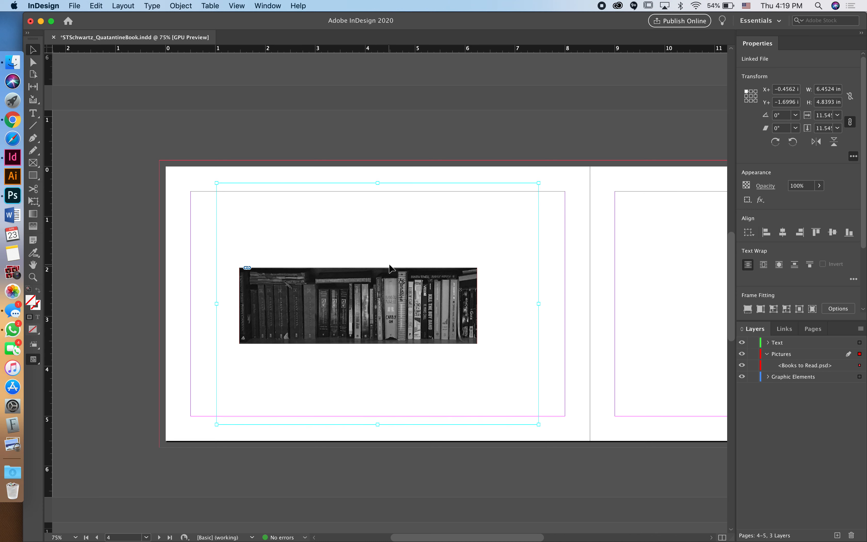
left_click(389, 268)
left_click(392, 273)
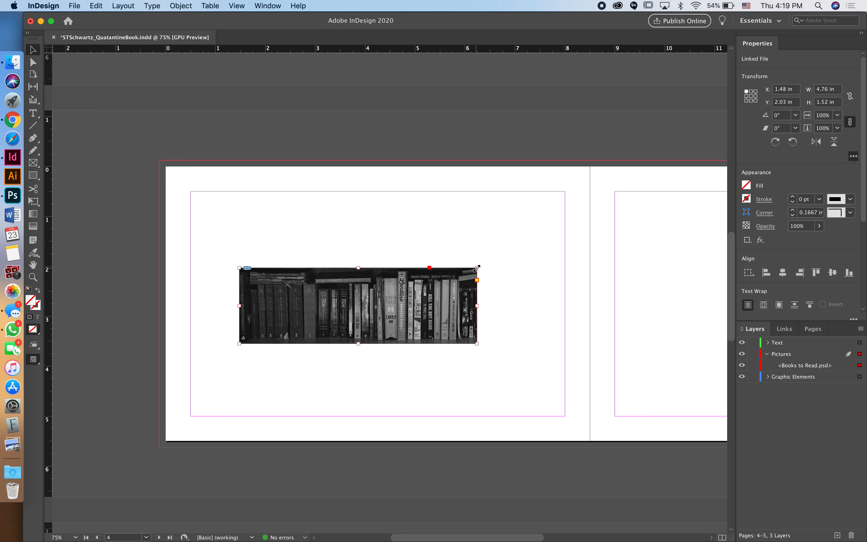
double_click(477, 268)
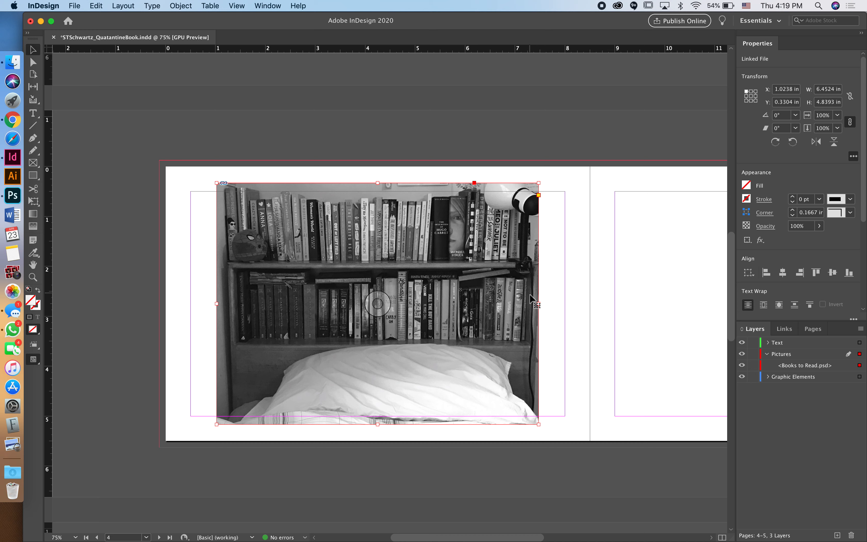
Step: Scale the photo to 8.6264 × 6.4698 in at X −0.125, Y −0.23 in, bleeding off page 4
left_click_drag(539, 303, 627, 300)
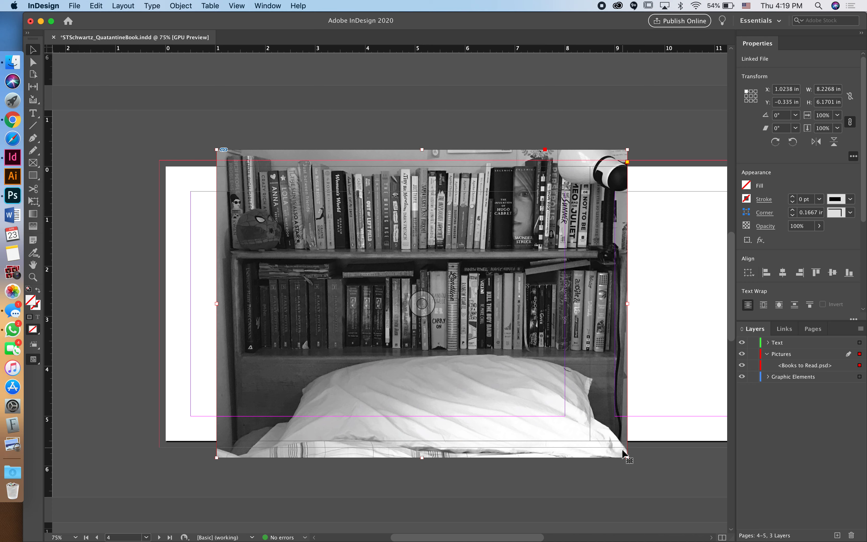
left_click_drag(628, 460, 577, 428)
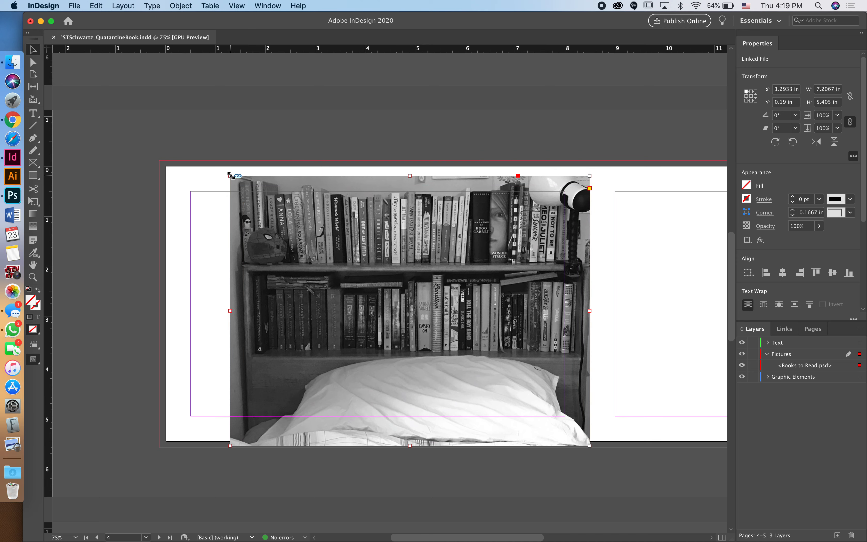
left_click_drag(230, 175, 159, 142)
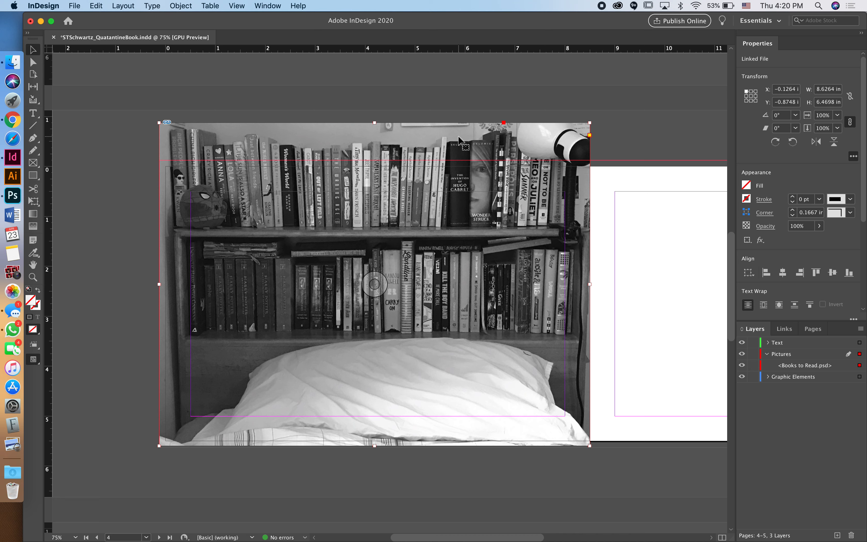
left_click_drag(435, 131, 438, 168)
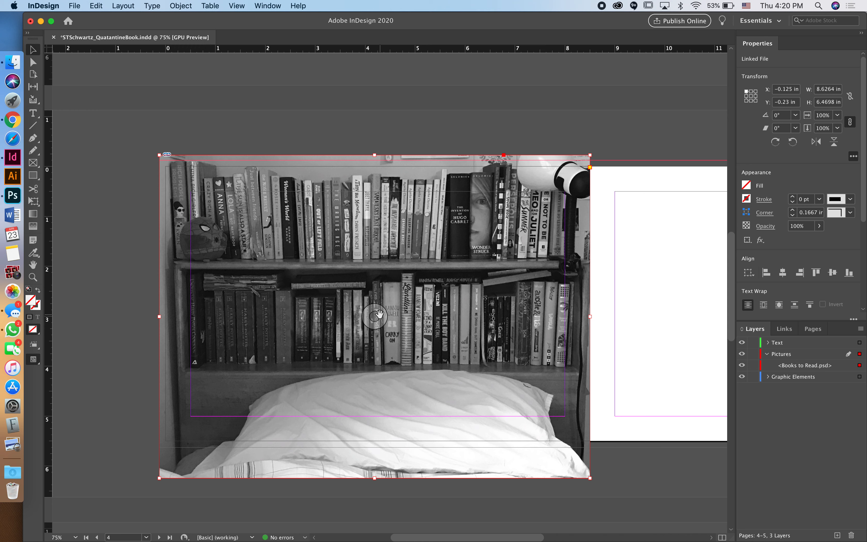
left_click(34, 62)
Step: Resize the bookshelf image inside its frame using Direct Selection
left_click(405, 287)
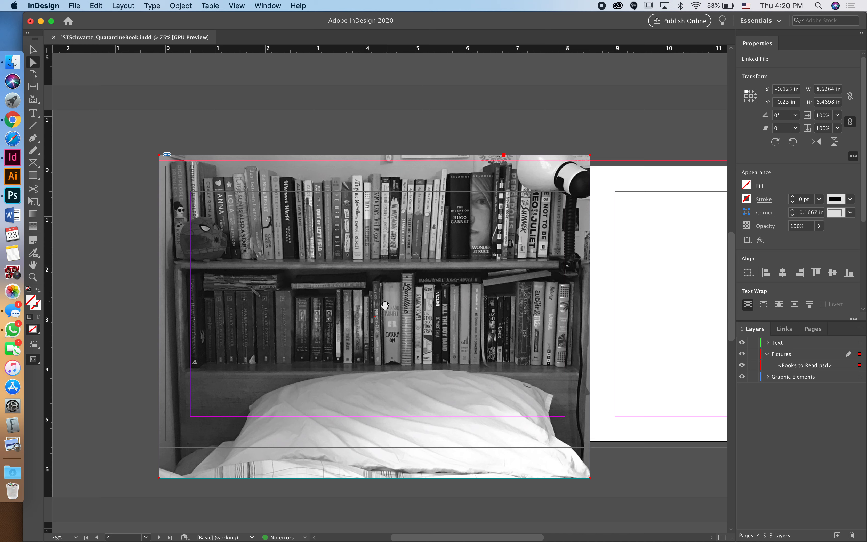
left_click(385, 306)
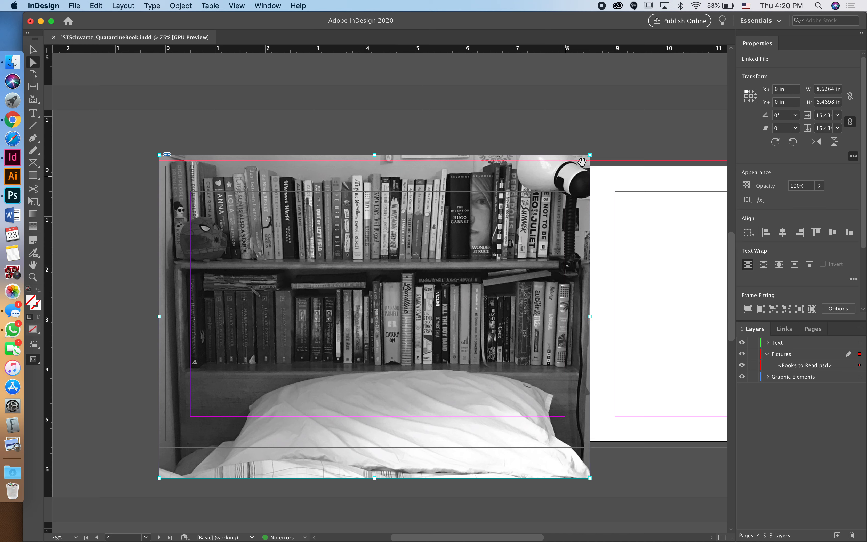
left_click_drag(591, 155, 657, 122)
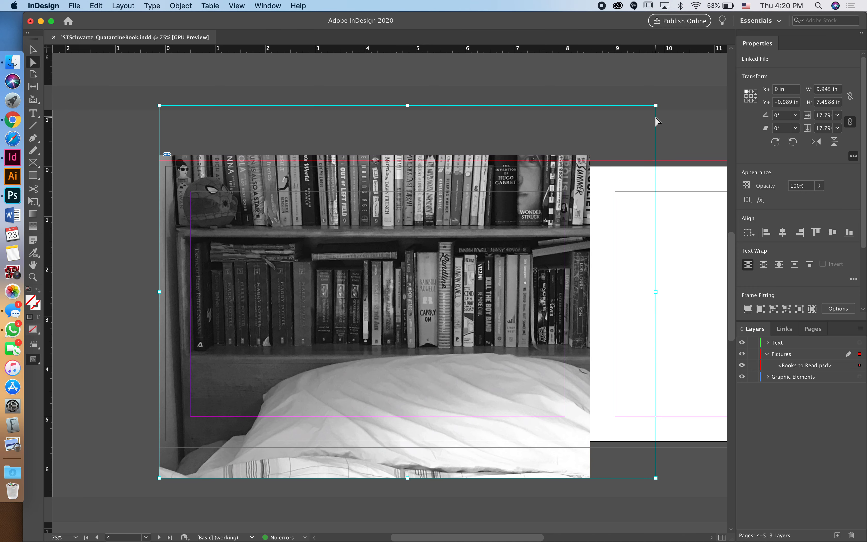
left_click_drag(656, 105, 529, 213)
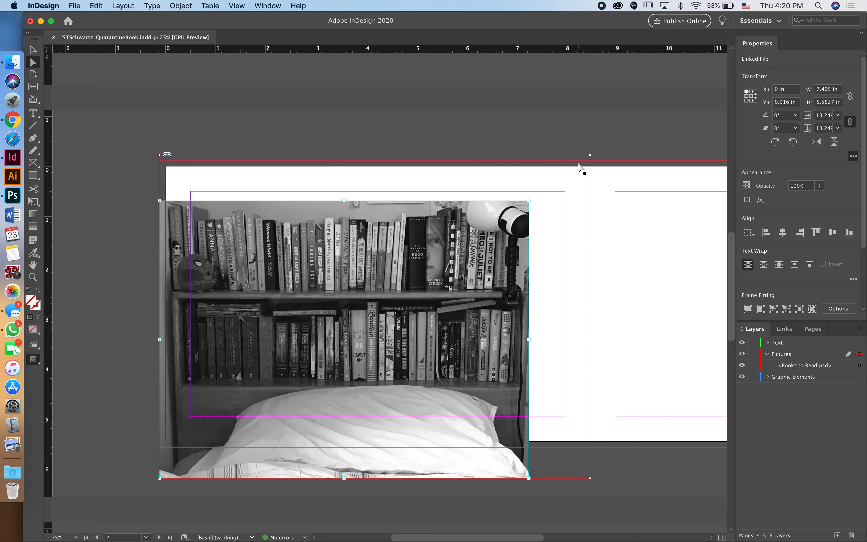
Step: Reposition the image and fit the frame to it: 7.405 × 5.5537 in at X 0.64, Y 0.29 in
left_click(372, 145)
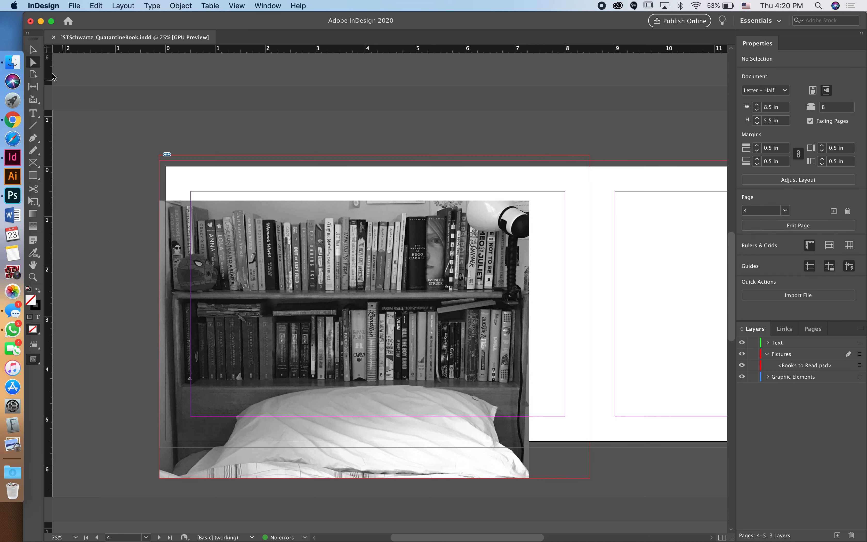
left_click(30, 53)
left_click_drag(517, 186, 573, 183)
key("super+z")
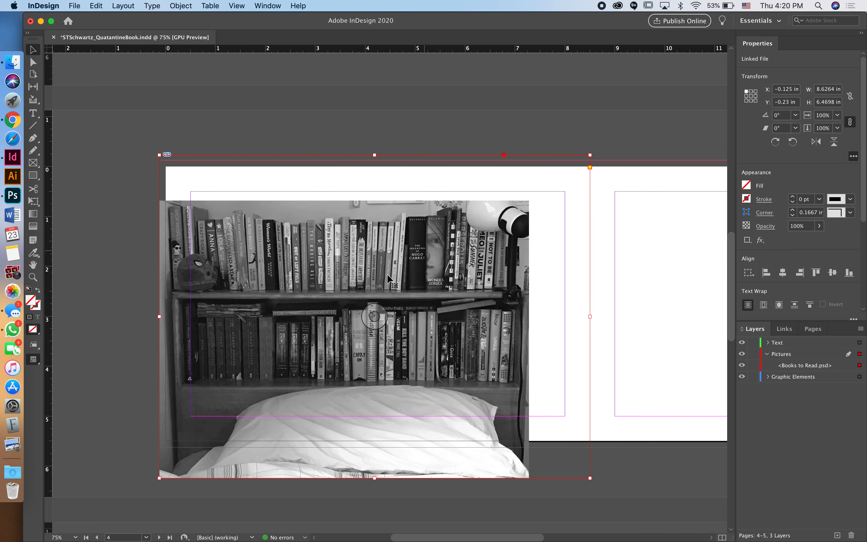
left_click_drag(389, 310, 407, 299)
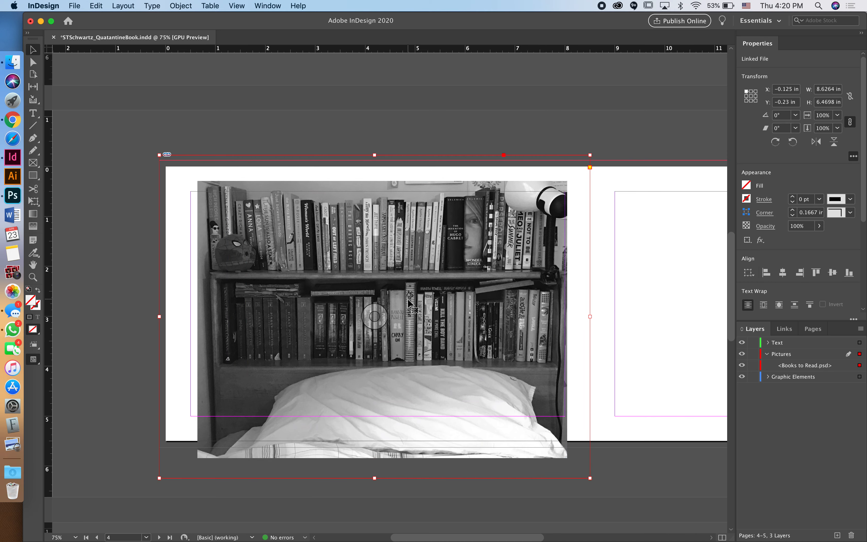
double_click(591, 156)
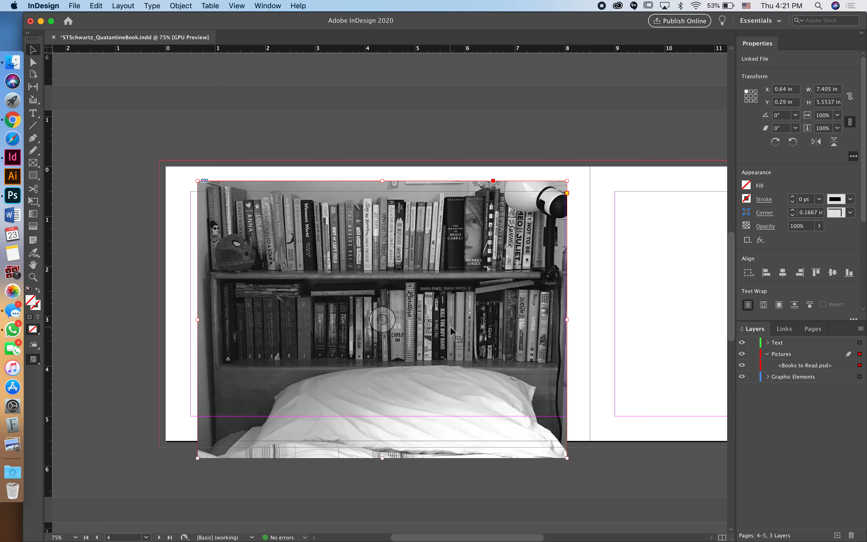
Step: Move and enlarge the photo to 9.9967 × 7.4976 in at X −0.375, Y −1.0257 in, across the spine
left_click_drag(450, 327, 472, 309)
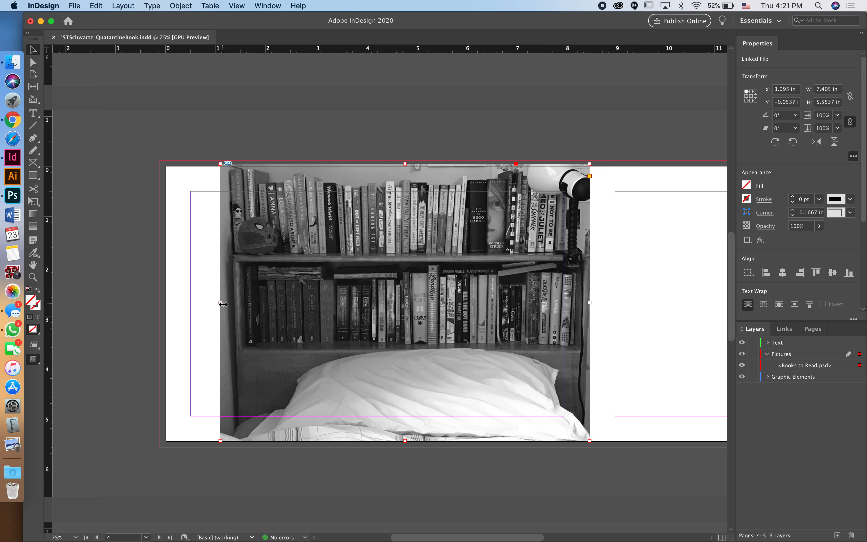
left_click_drag(215, 305, 150, 300)
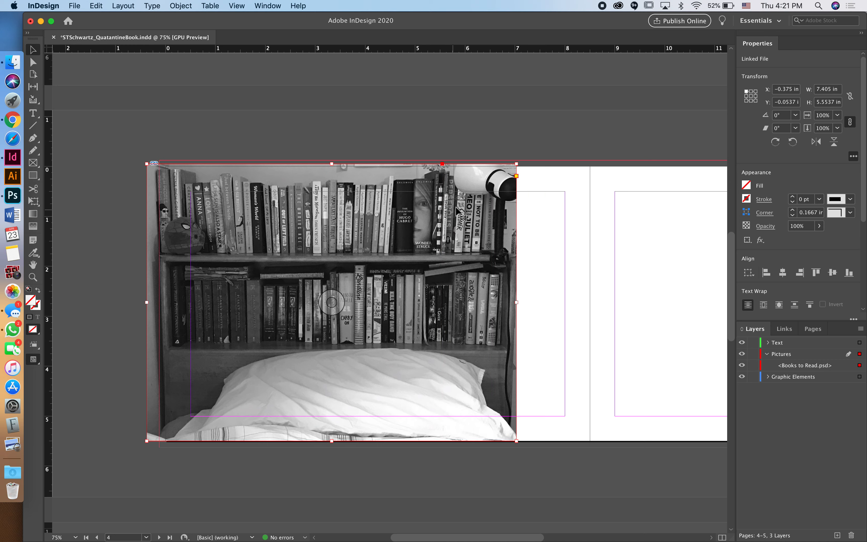
left_click_drag(517, 302, 646, 292)
scroll(646, 292, "right", 5)
scroll(645, 291, "up", 2)
scroll(646, 292, "right", 5)
scroll(646, 291, "down", 1)
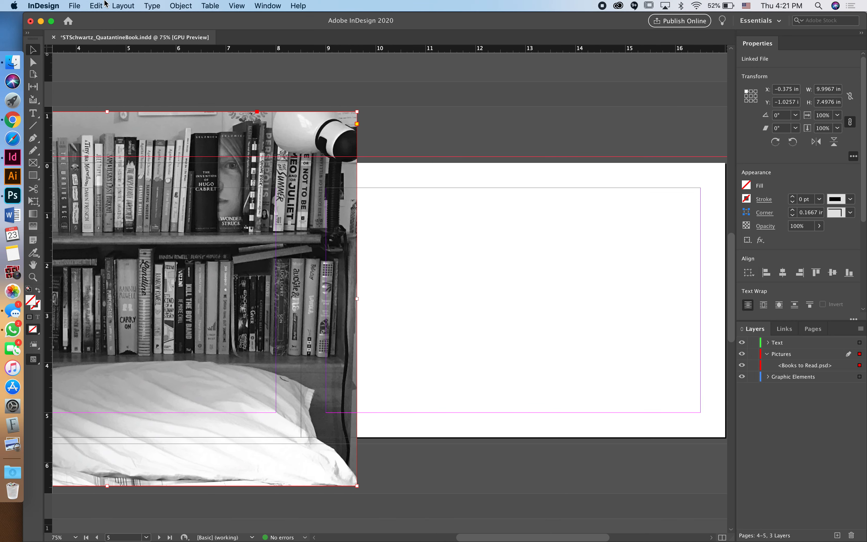
left_click(126, 6)
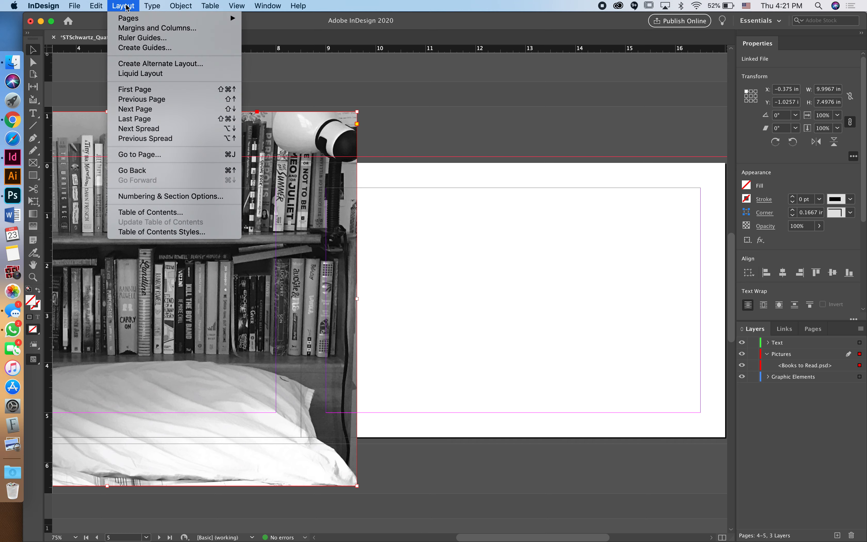
Step: Add 2-column guides fitted to each page, then enlarge the photo to 13.0417 × 9.7813 in
left_click(144, 48)
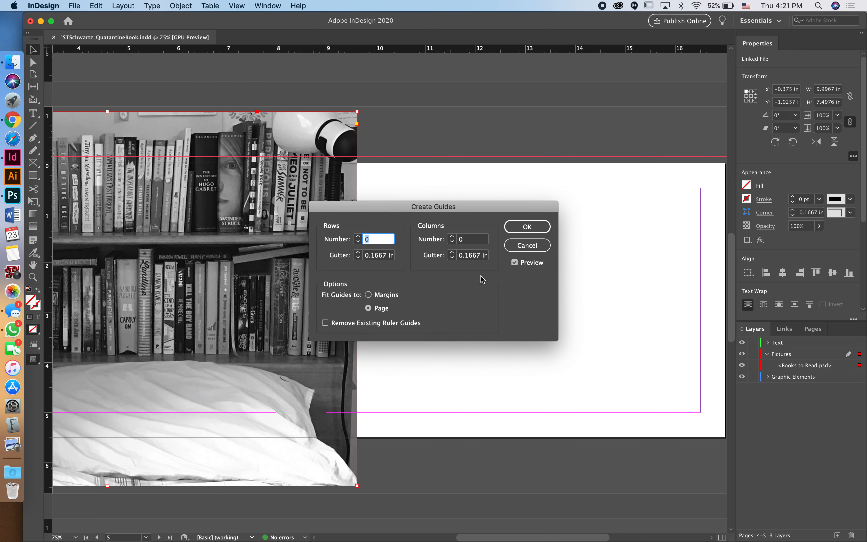
left_click(452, 237)
left_click(453, 238)
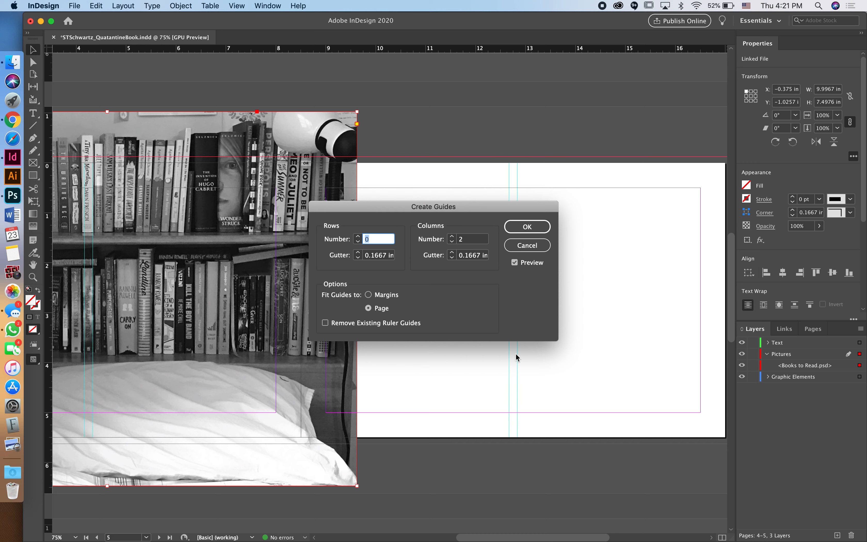
left_click(527, 229)
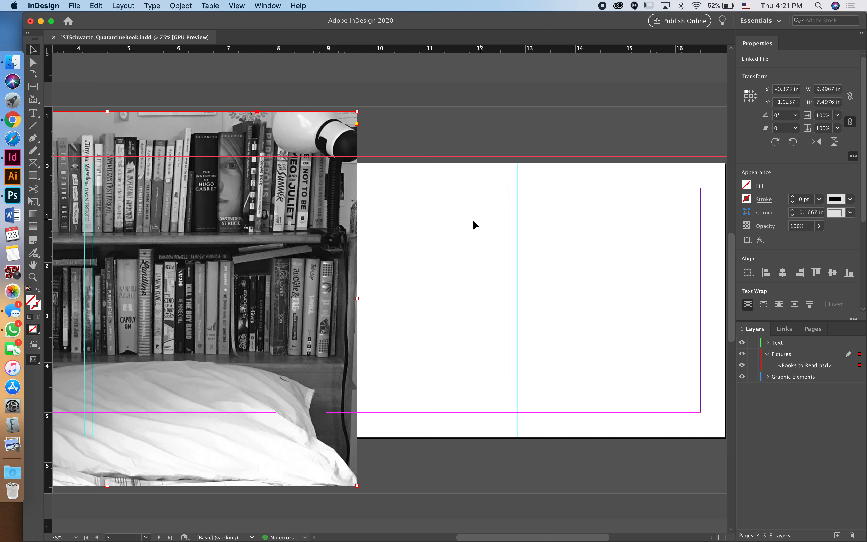
left_click_drag(357, 299, 510, 280)
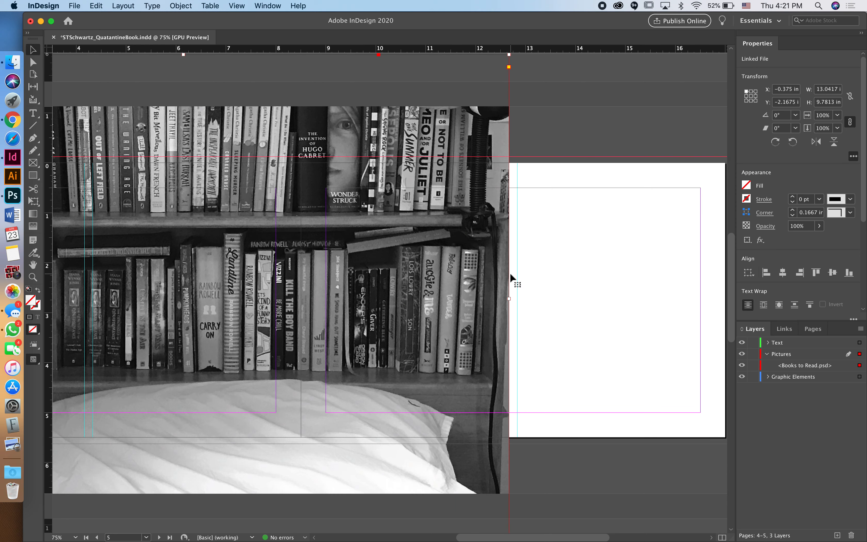
Step: In Preview mode, reposition the bookshelf photo to X −0.2083, Y −0.4063 in on the spread
scroll(510, 274, "down", 3)
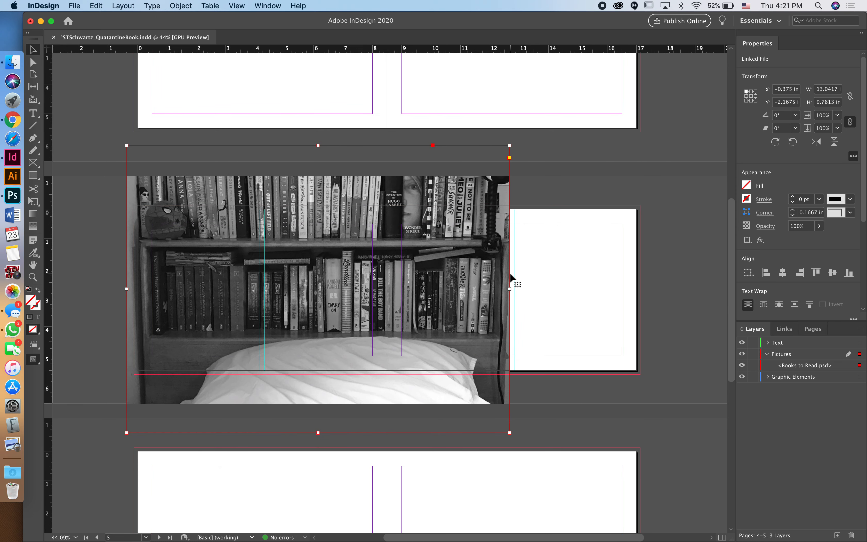
key("w")
left_click_drag(481, 244, 466, 267)
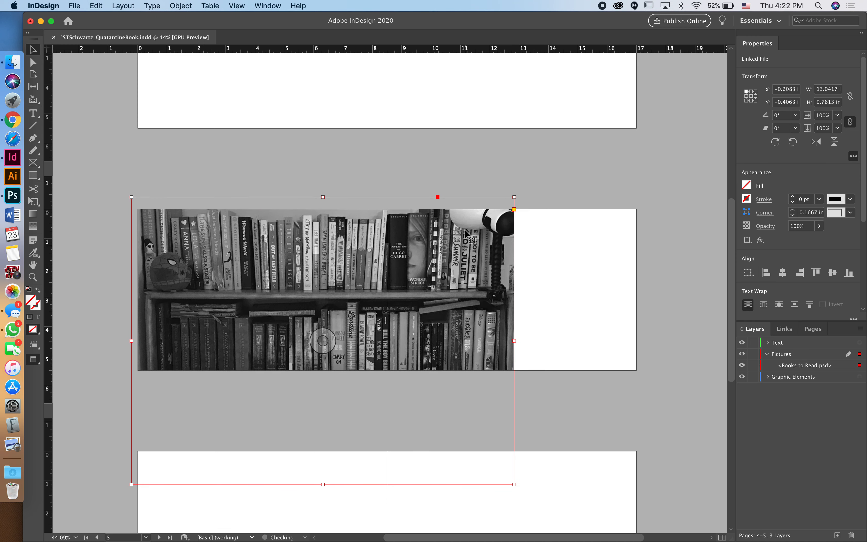
left_click(473, 176)
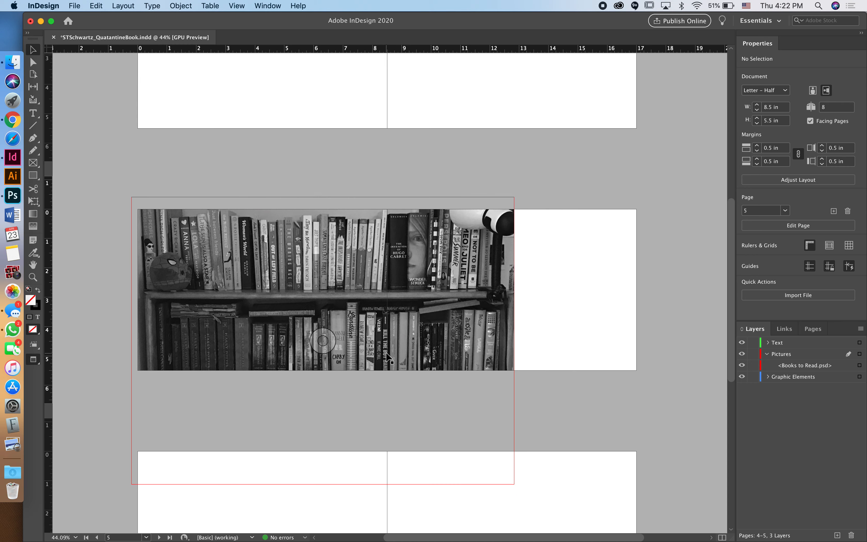
key("w")
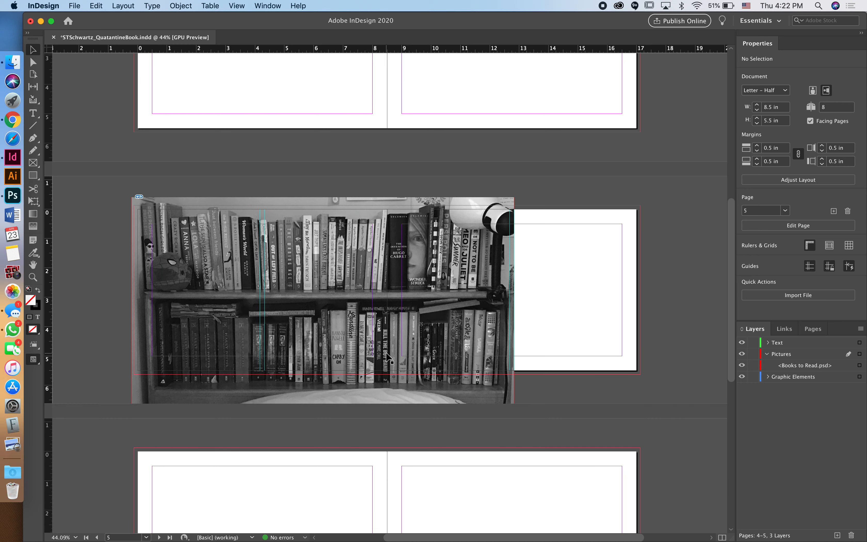
scroll(389, 357, "down", 2)
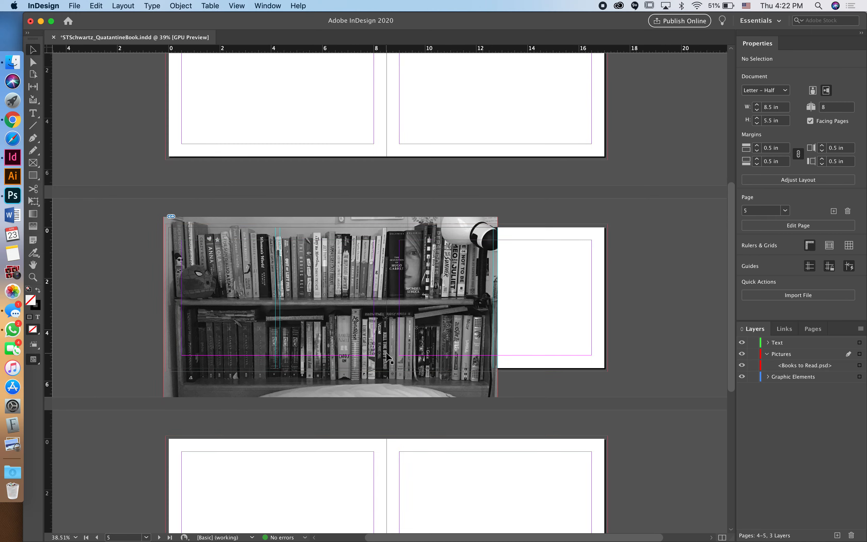
scroll(387, 357, "up", 10)
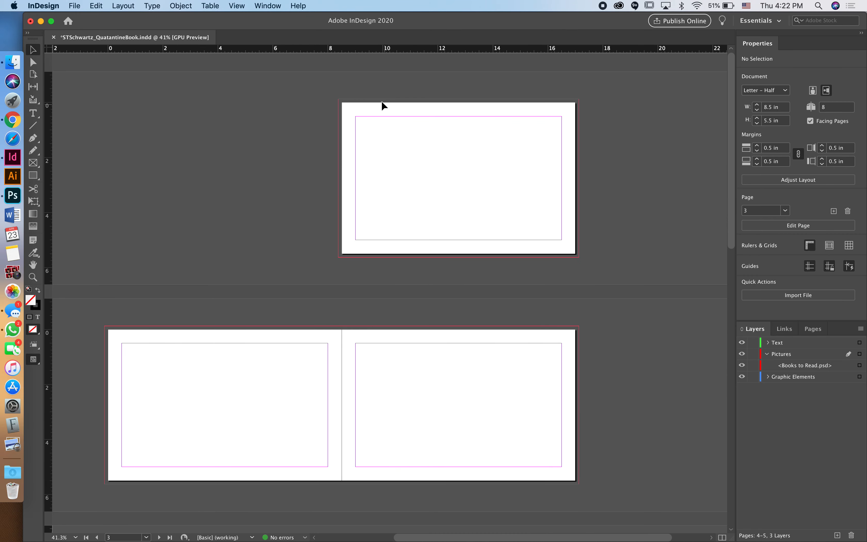
Step: Load Ending Alternate.psd from QB_DemoPSDs for placing on the page 1 spread
left_click(355, 108)
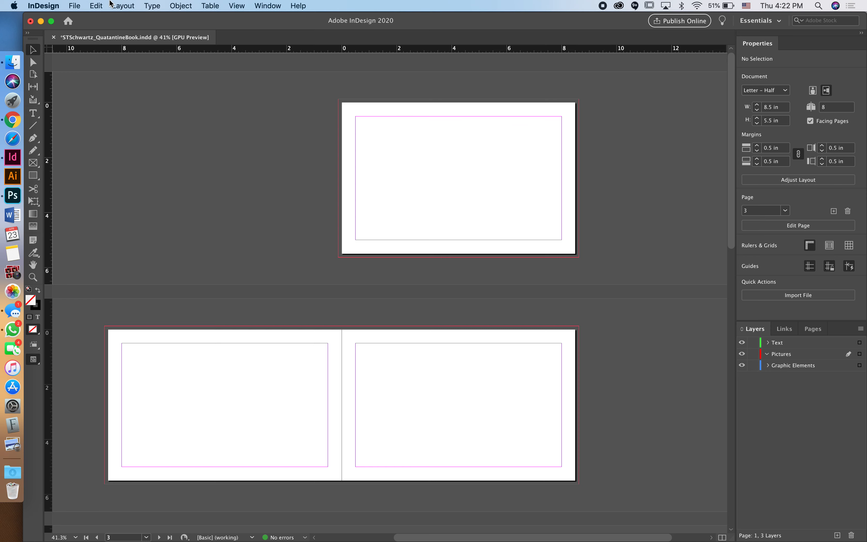
left_click(76, 6)
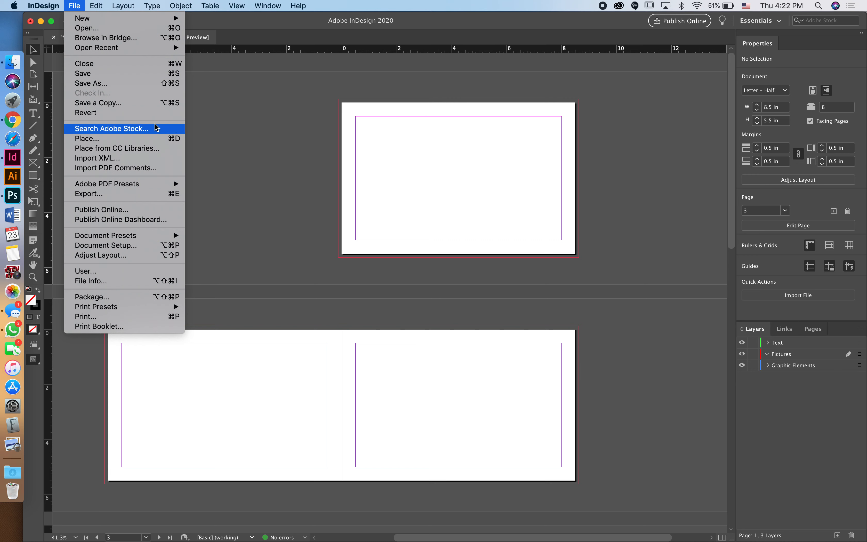
left_click(168, 141)
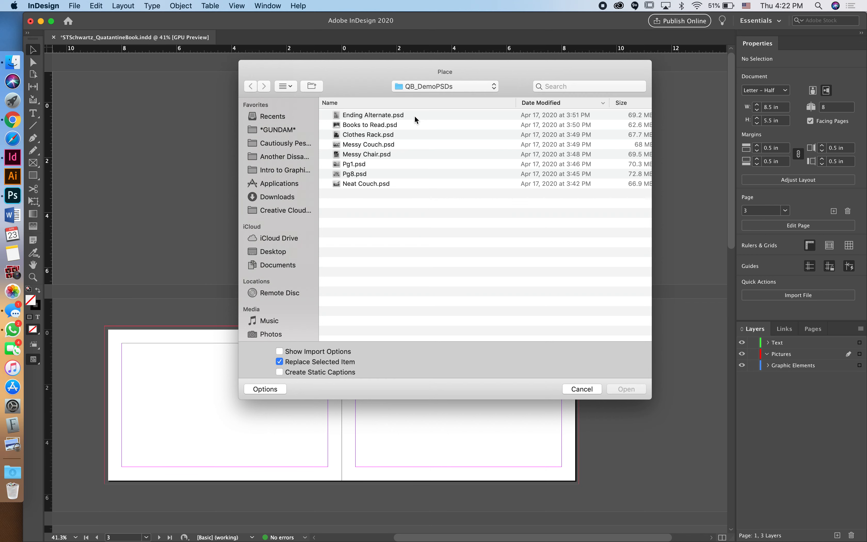
left_click(375, 114)
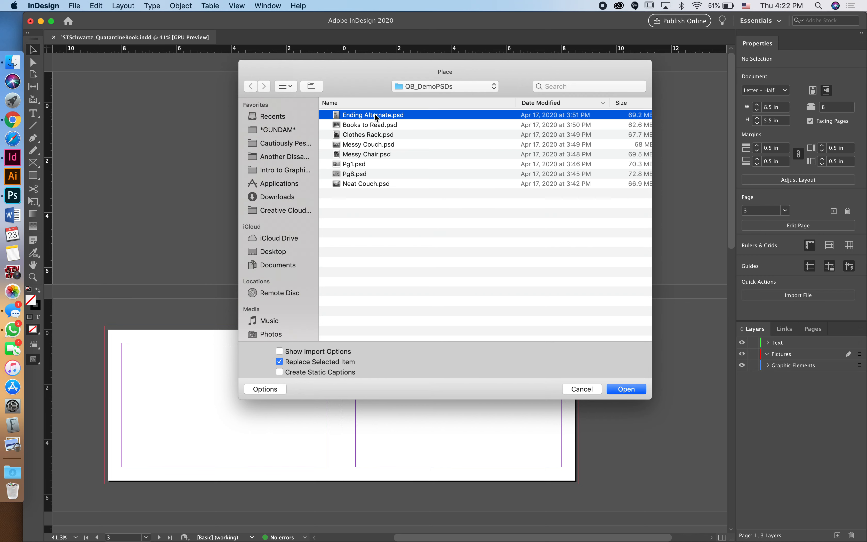
left_click(626, 389)
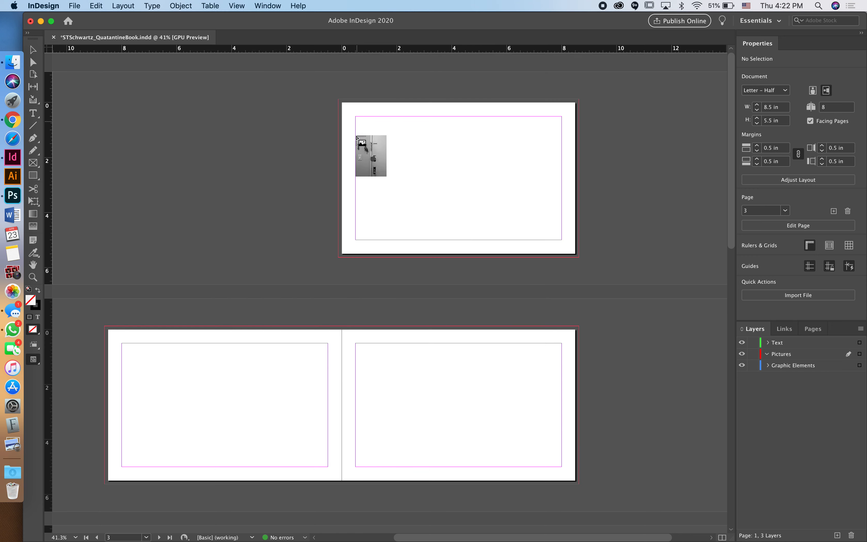
Step: Place the door photo at page 1's top-left and scale it proportionally to 9.02 × 12.0297 in
left_click(310, 81)
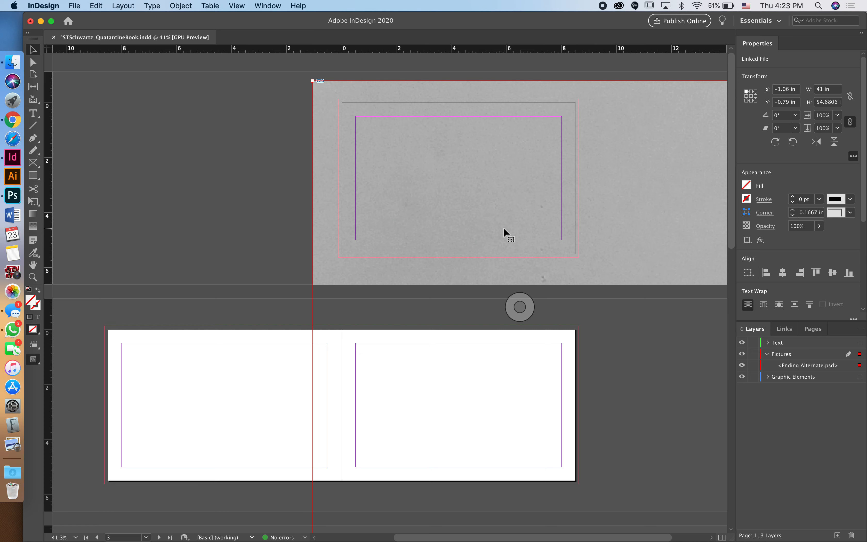
key("super+minus")
key("super+minus")
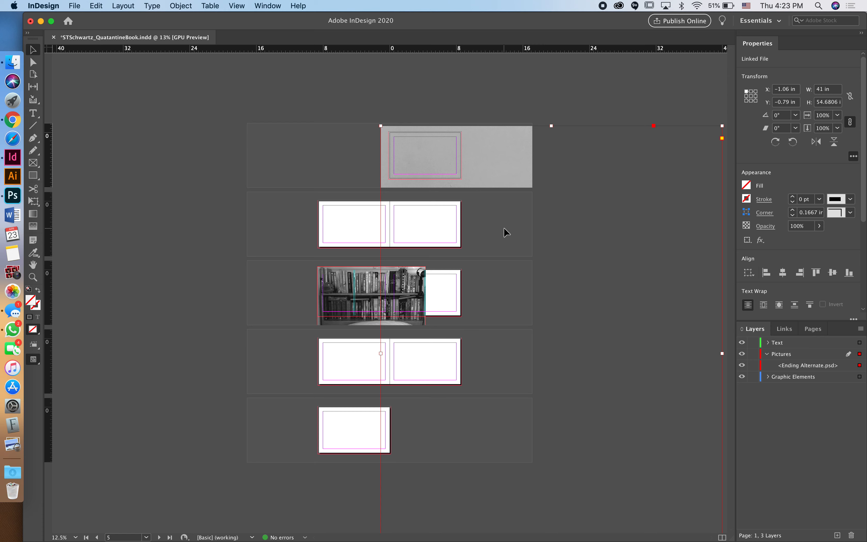
key("super+minus")
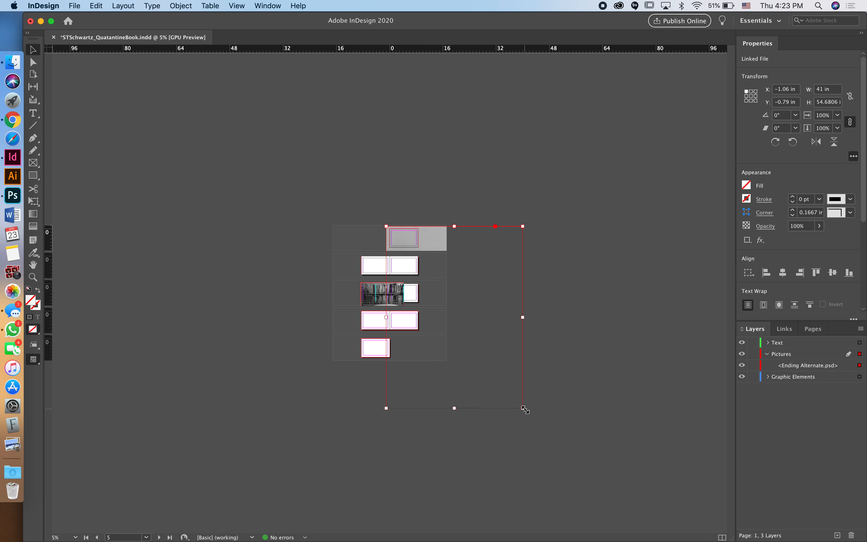
left_click_drag(524, 409, 400, 266)
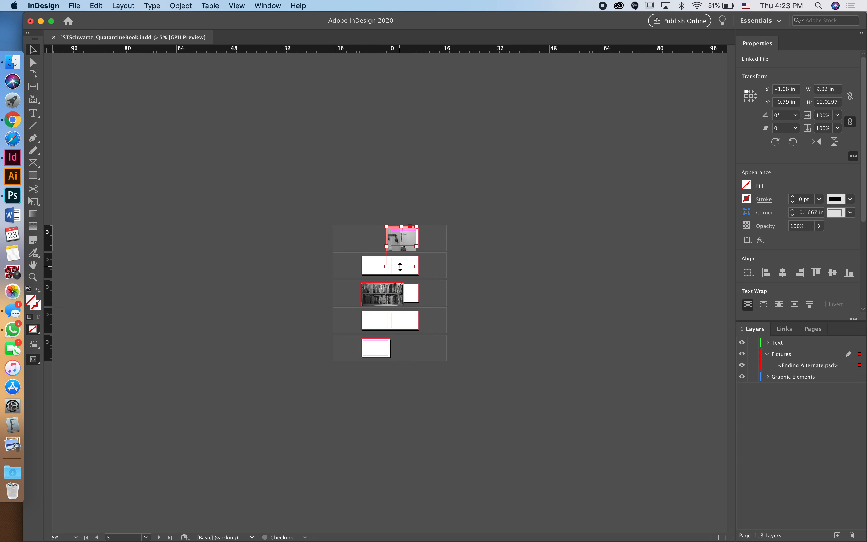
Step: Size and place the door-chain photo at 9.191 × 12.2578 in, bleeding past page 1's edges
key("super+equal")
key("super+equal")
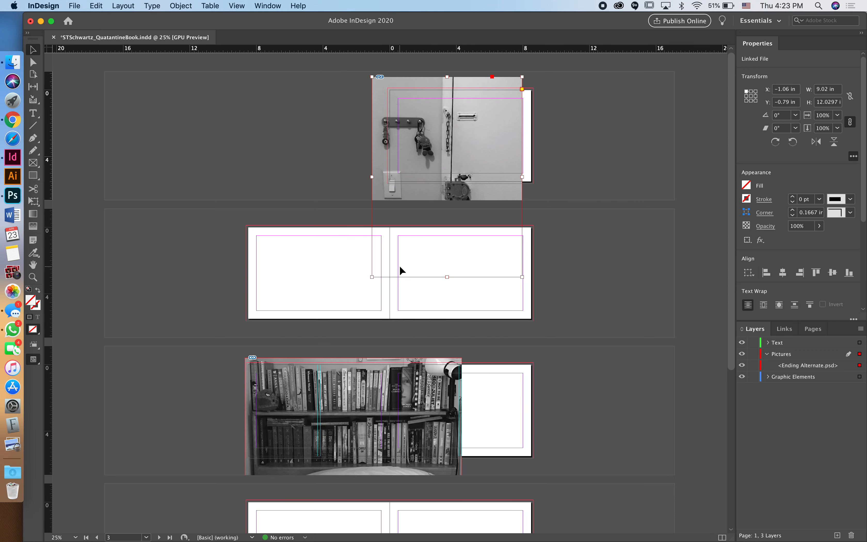
left_click_drag(372, 277, 394, 248)
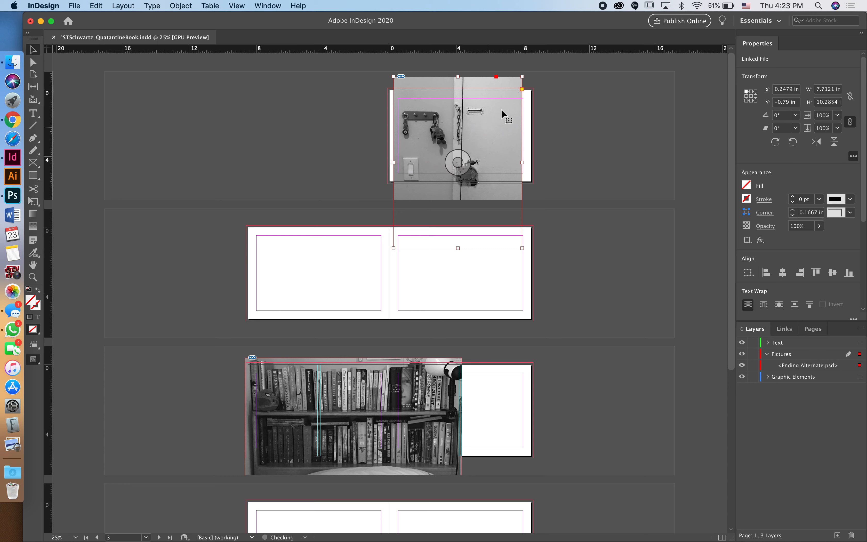
left_click_drag(496, 116, 491, 123)
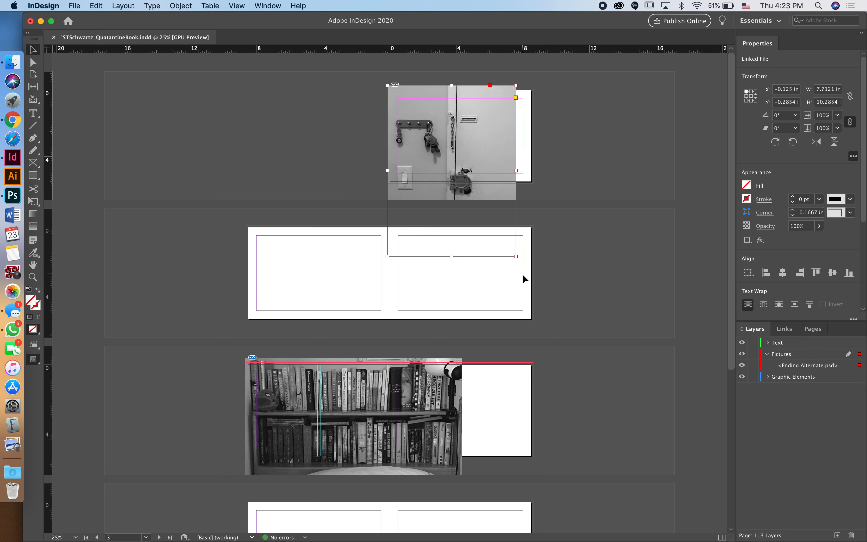
left_click_drag(516, 256, 535, 263)
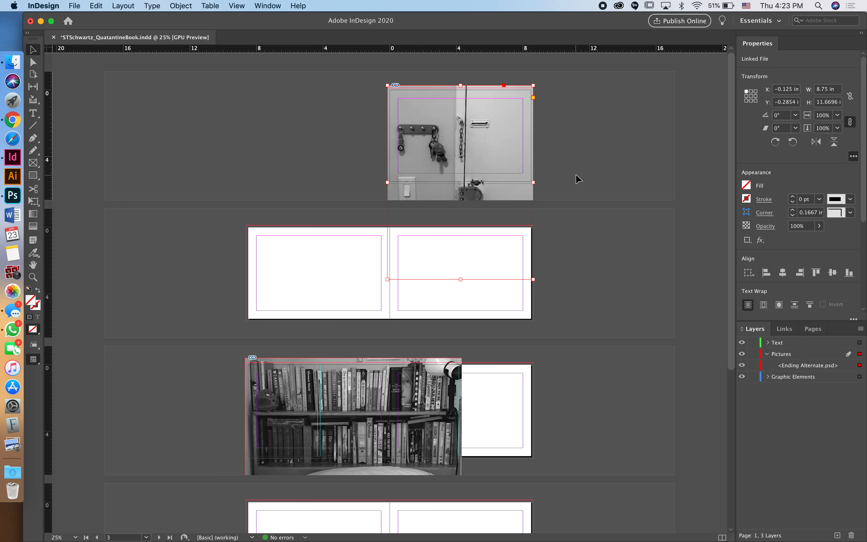
key("Down")
key("Down")
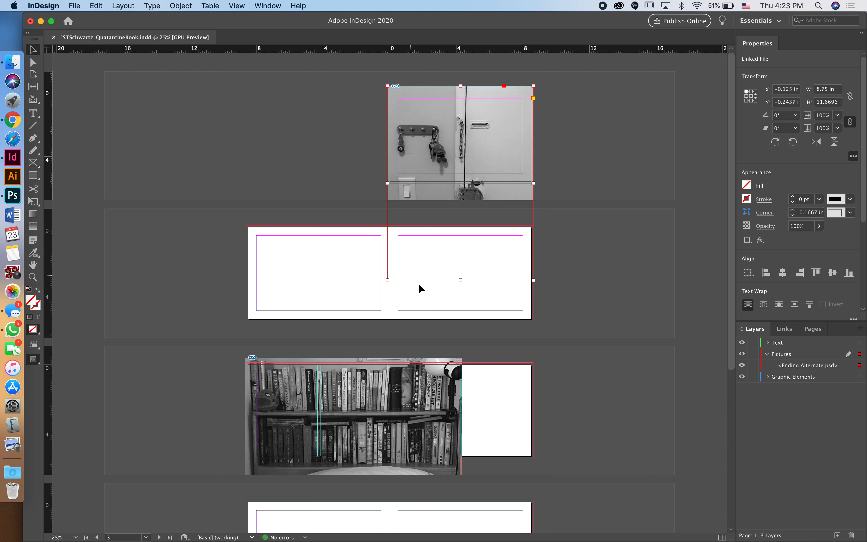
left_click_drag(462, 280, 463, 290)
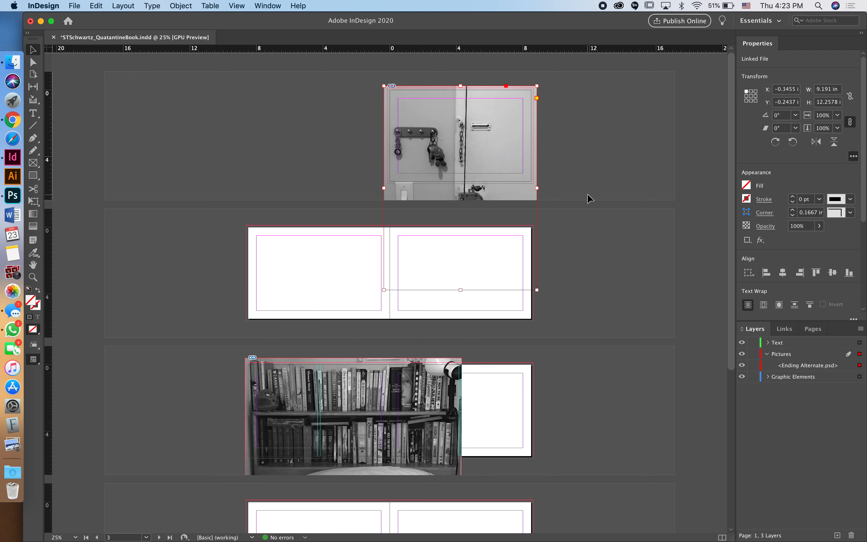
Step: Check the photo's crop in Preview mode, return to Normal view, and deselect it
key("w")
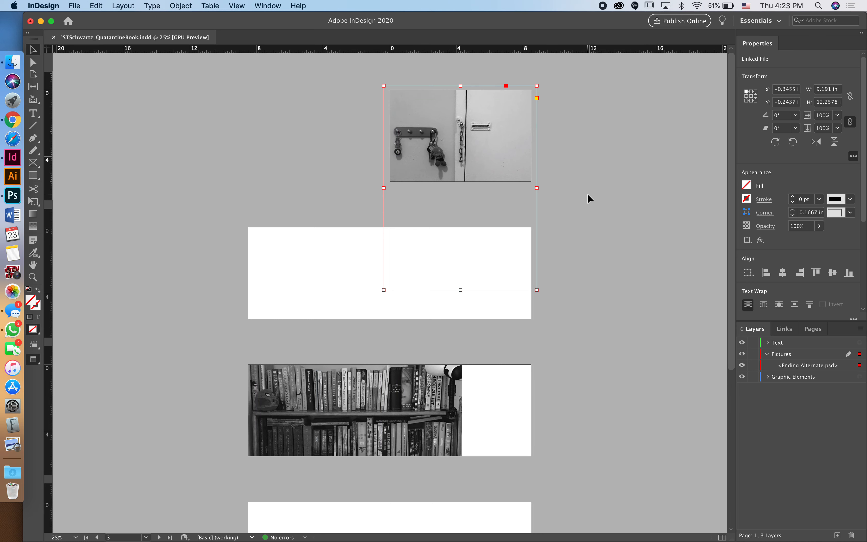
scroll(592, 144, "up", 3)
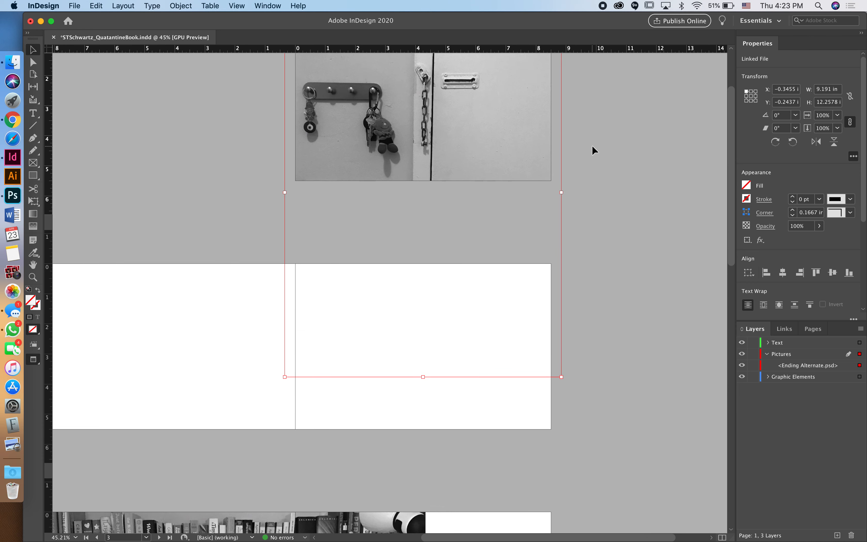
scroll(592, 145, "up", 3)
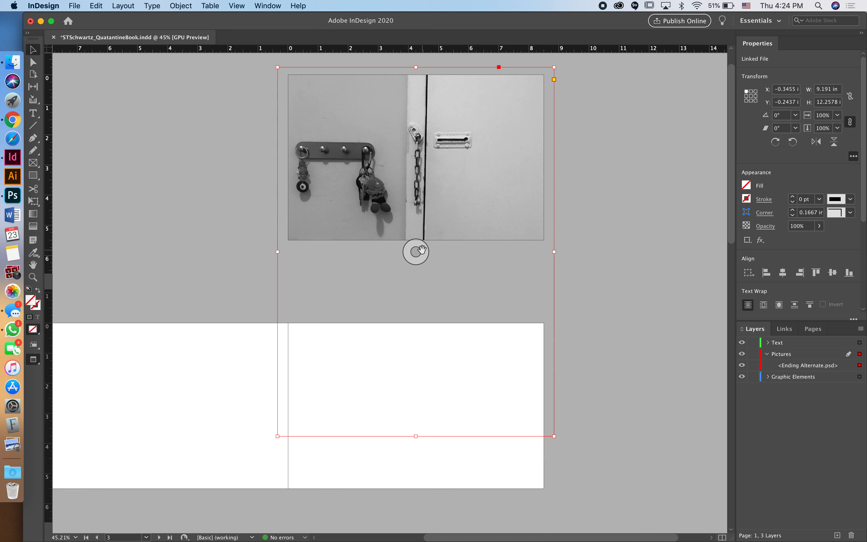
key("w")
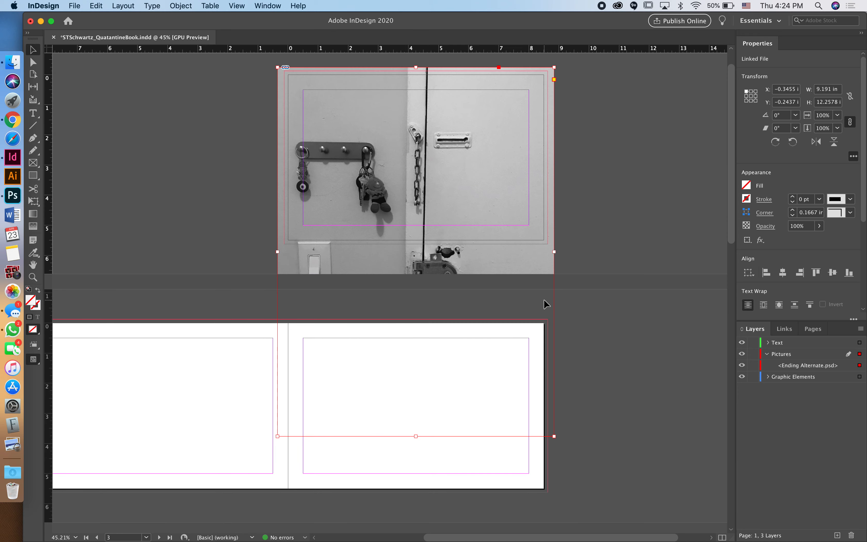
left_click(219, 216)
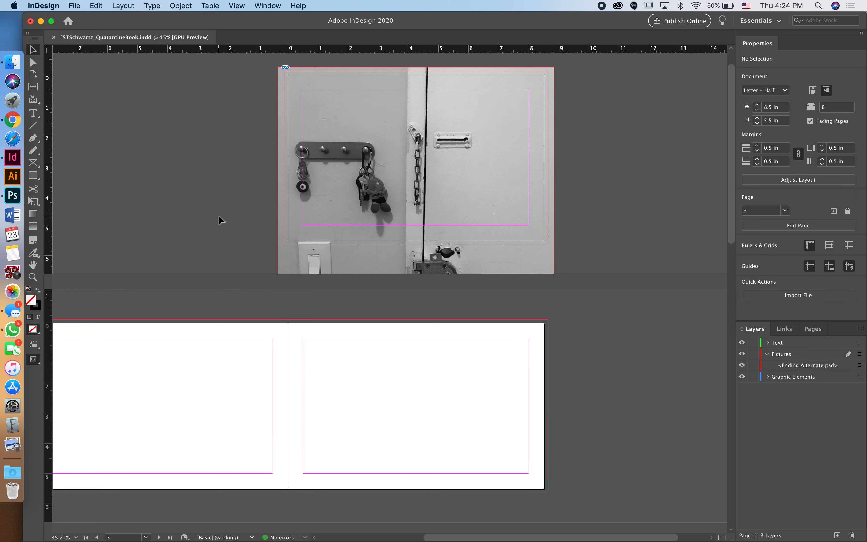
Step: Drag Messy Couch.psd from the Finder folder onto the booklet's page 2–3 spread
scroll(219, 216, "left", 3)
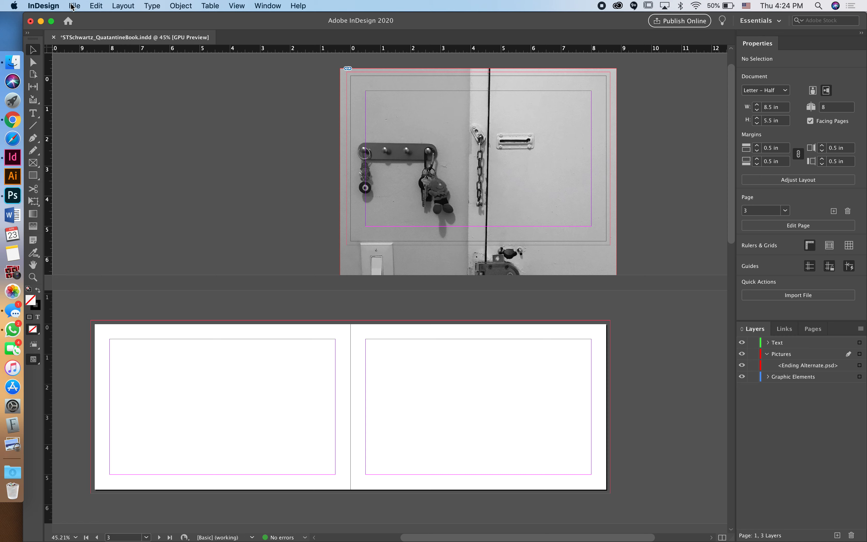
left_click(73, 6)
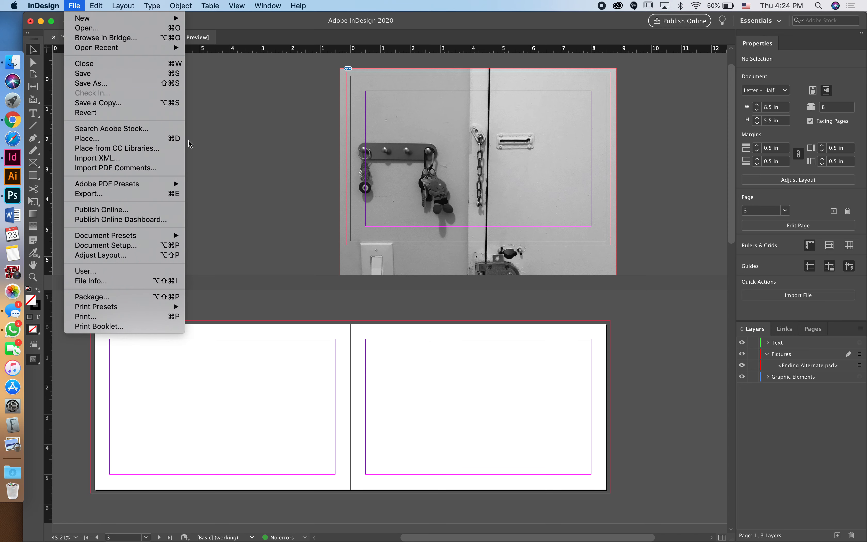
left_click(238, 145)
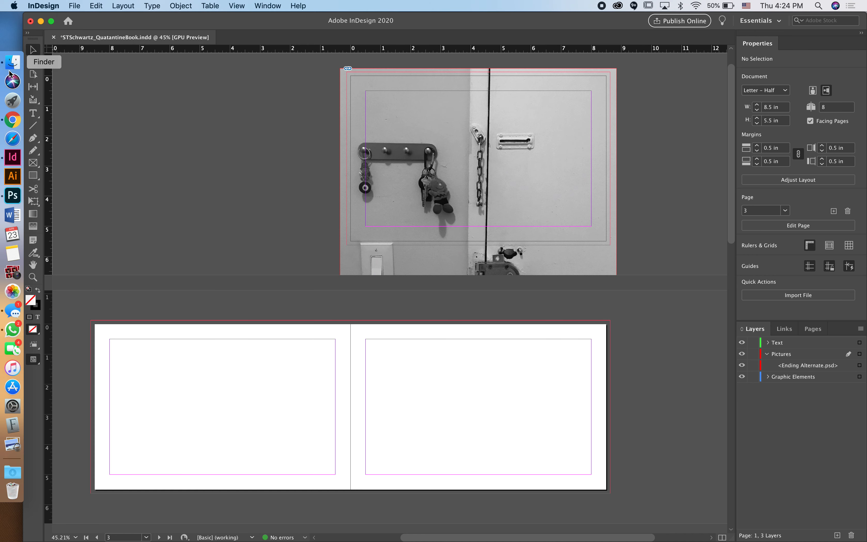
left_click(13, 62)
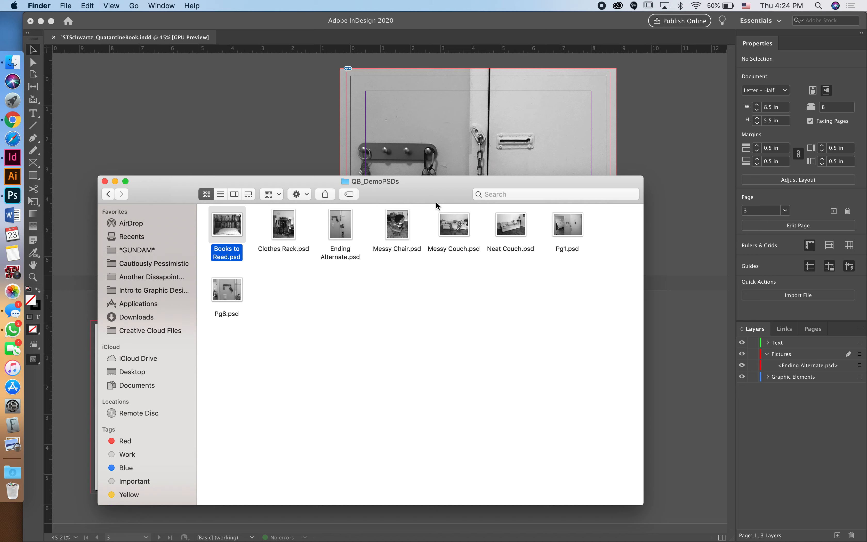
left_click_drag(439, 194, 648, 85)
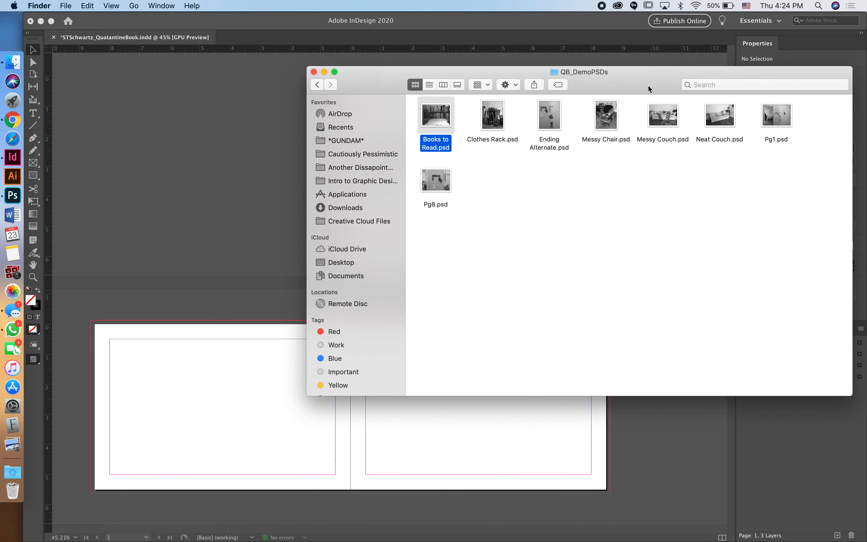
left_click(665, 121)
left_click_drag(665, 121, 71, 297)
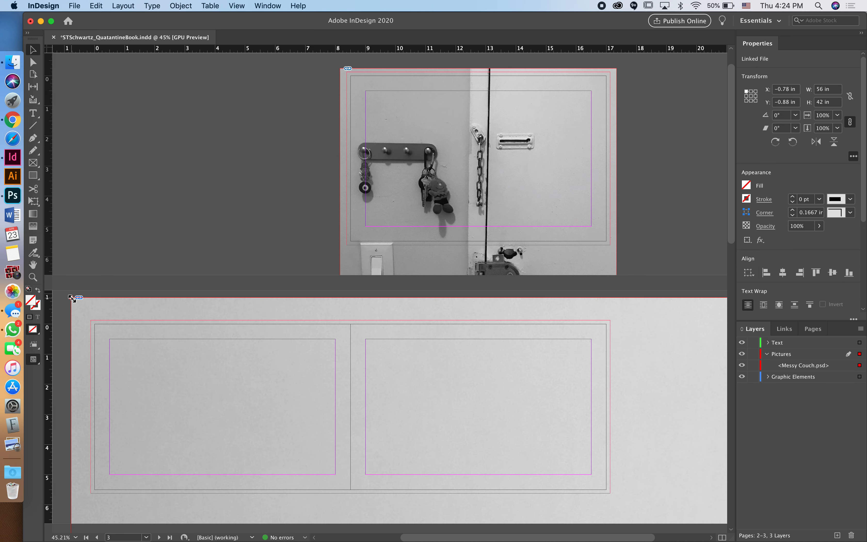
Step: Undo the accidental rotation and shrink the couch frame to about 8 × 6 in
key("super+minus")
key("super+minus")
key("super+minus")
key("super+minus")
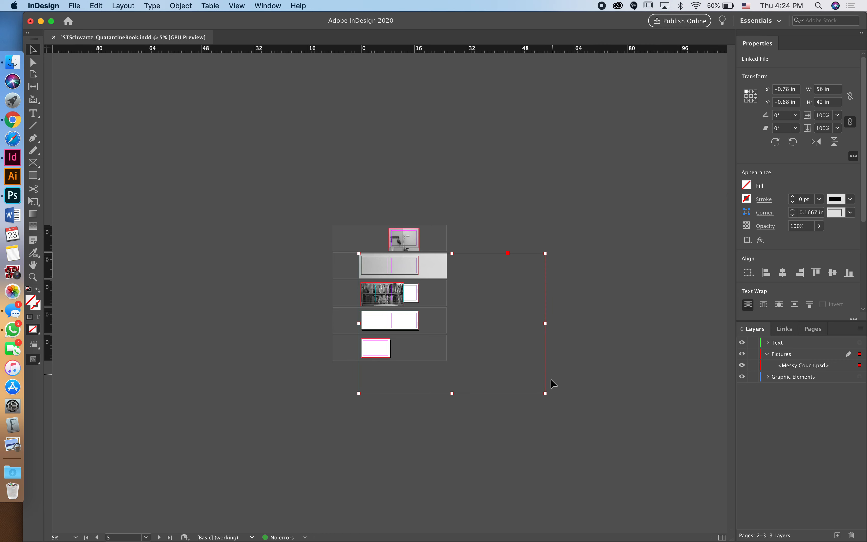
left_click_drag(545, 396, 409, 294)
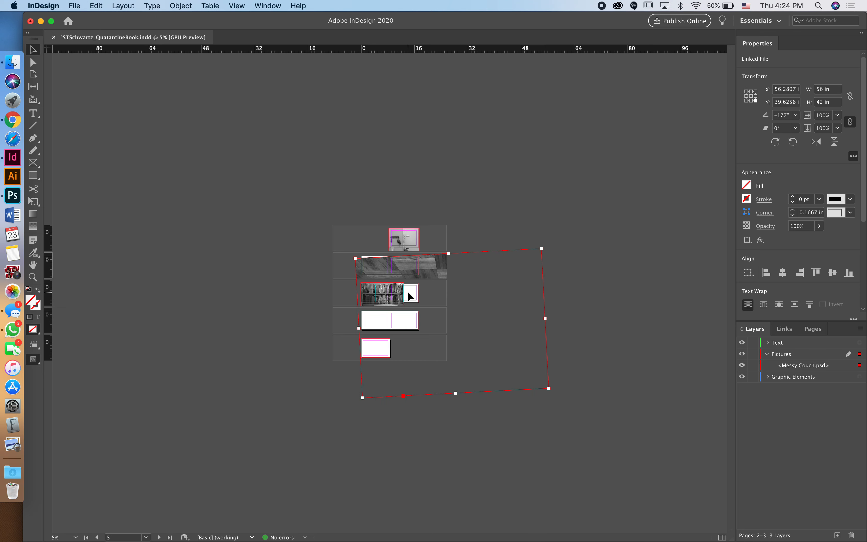
key("super+z")
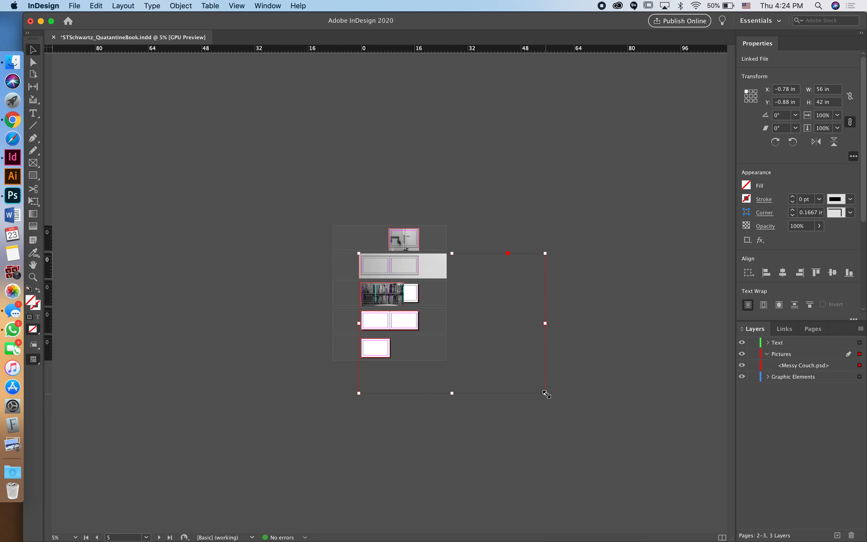
left_click_drag(545, 396, 388, 274)
Step: Scale the couch photo to 7.0733 × 5.305 in and position it at X 0.28, Y 0.195 in
key("super+equal")
key("super+equal")
key("super+equal")
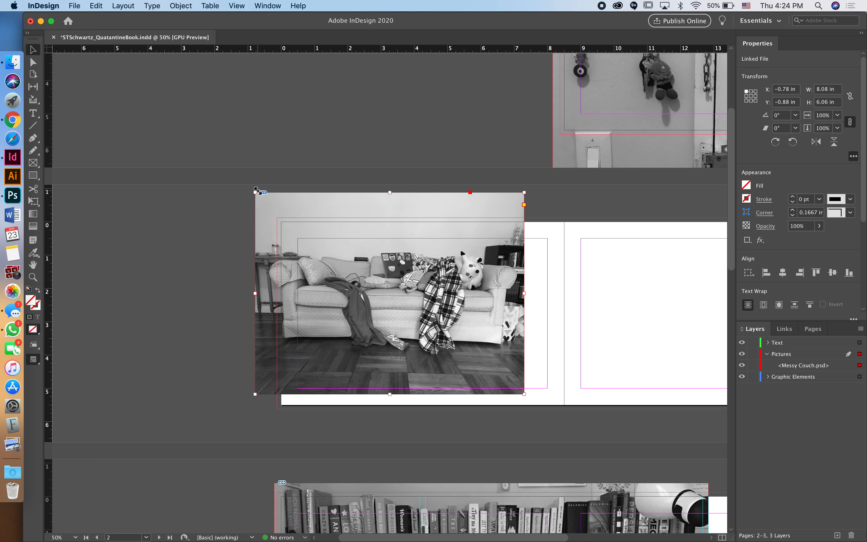
left_click_drag(255, 191, 289, 218)
left_click_drag(347, 239, 346, 254)
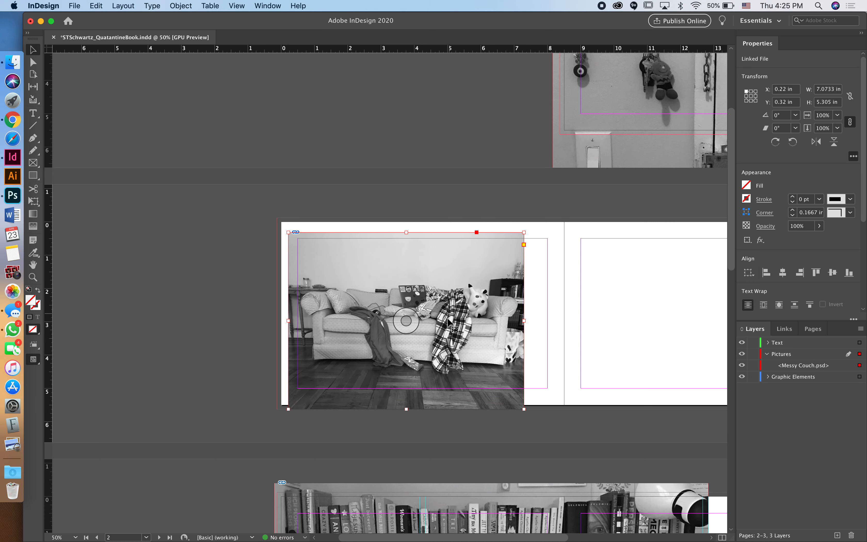
left_click_drag(489, 295, 492, 291)
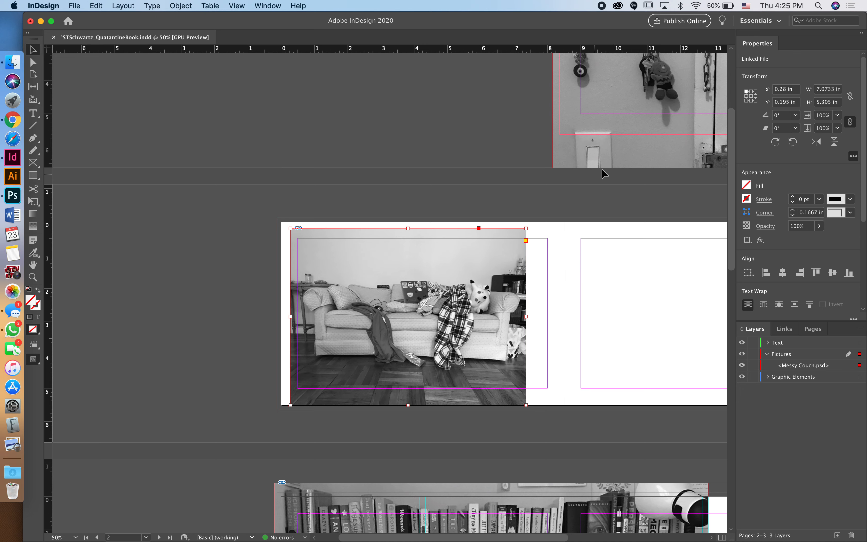
scroll(603, 169, "up", 1)
scroll(603, 169, "up", 10)
scroll(603, 168, "right", 10)
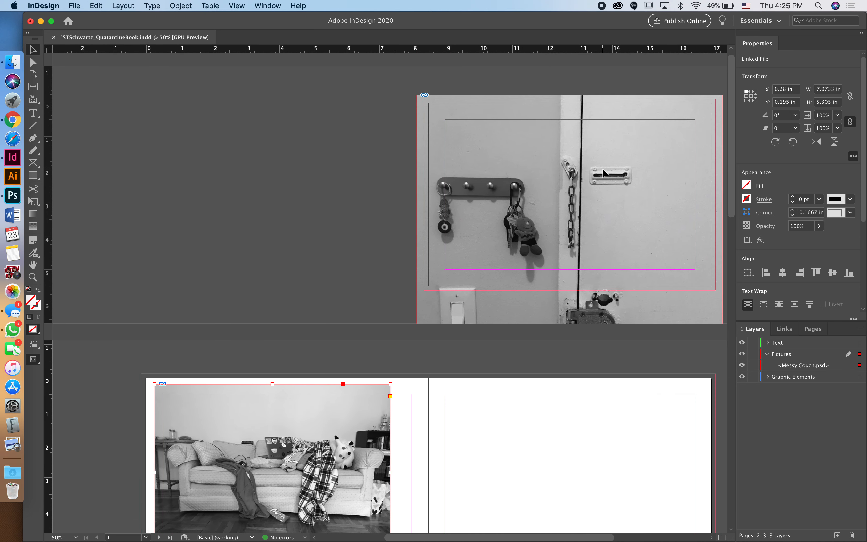
Step: Show the Links panel listing the booklet's linked image files
scroll(603, 168, "right", 2)
scroll(602, 167, "down", 10)
scroll(603, 167, "left", 3)
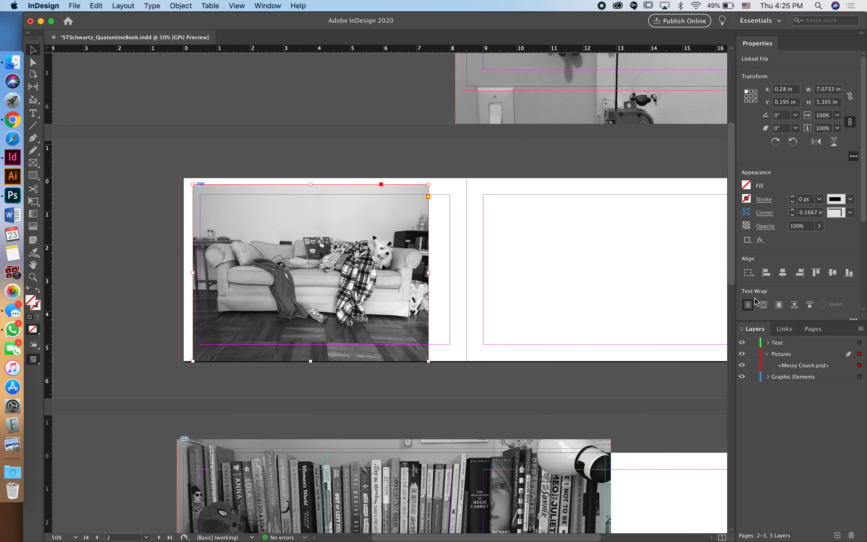
left_click(784, 329)
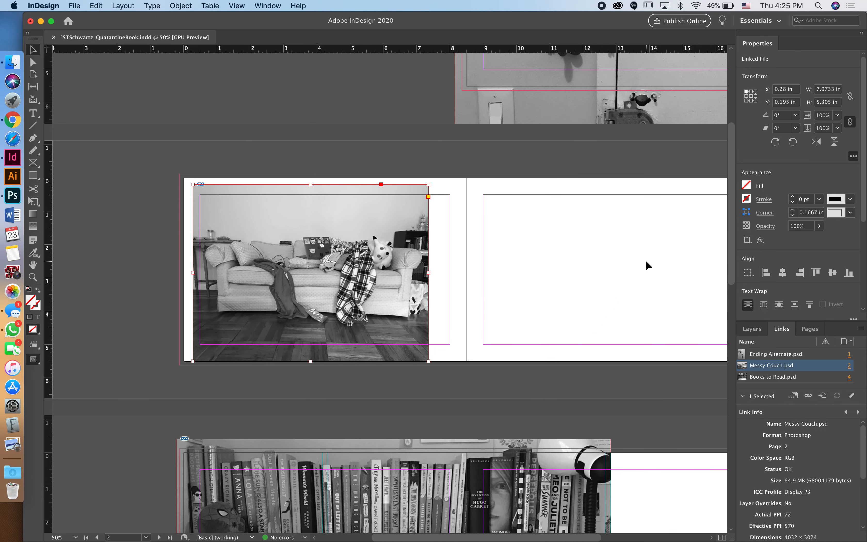
Step: Select the door-chain photo's image content on page 1 with the content grabber
scroll(559, 172, "up", 3)
scroll(559, 172, "down", 8)
scroll(560, 173, "left", 6)
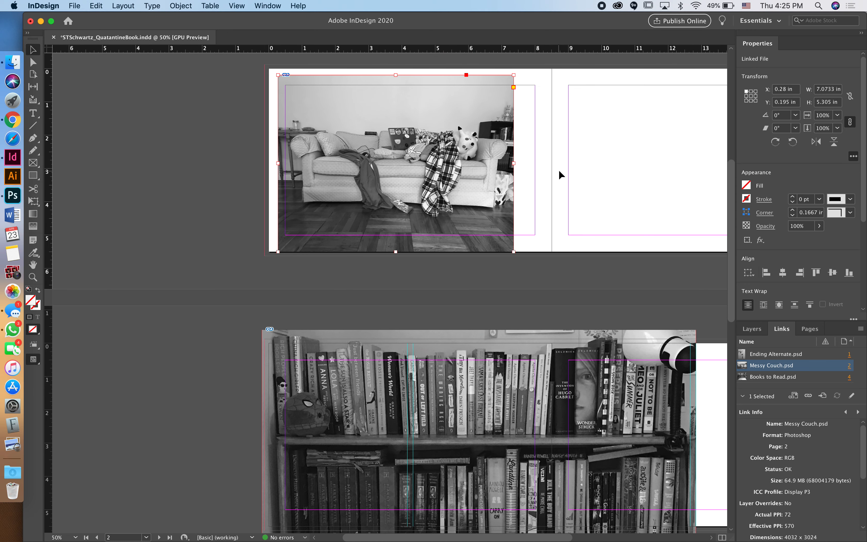
scroll(559, 173, "up", 2)
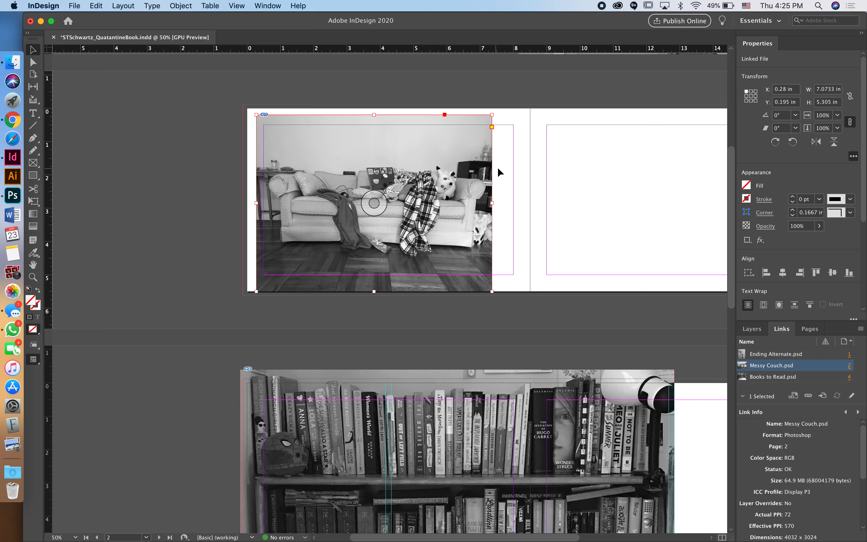
scroll(567, 192, "up", 10)
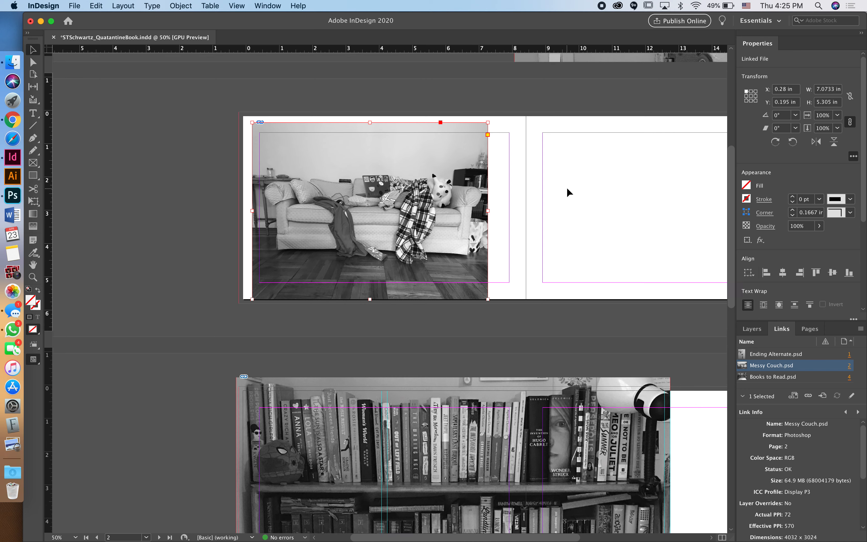
scroll(567, 186, "up", 3)
scroll(567, 186, "right", 2)
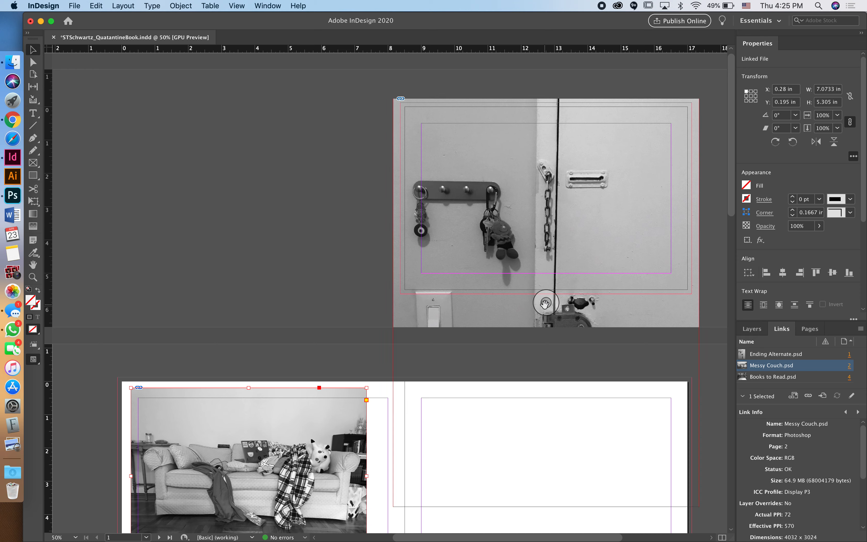
left_click(545, 304)
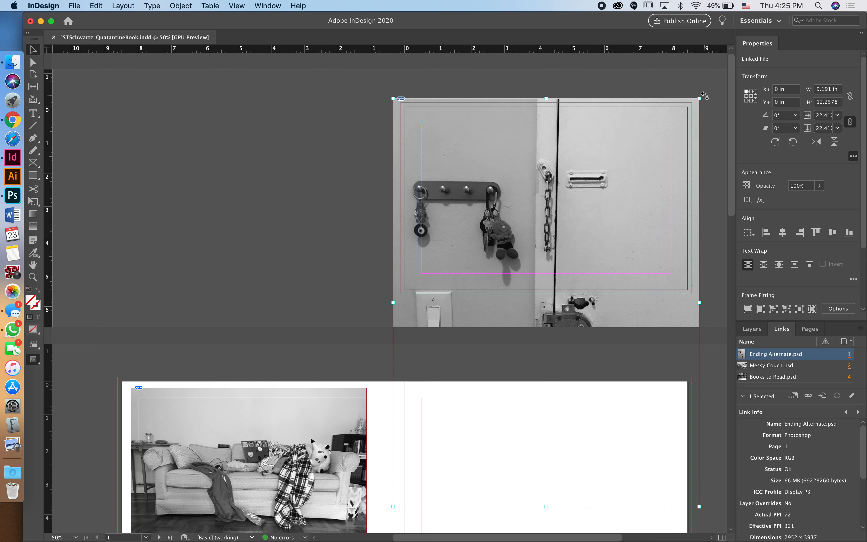
Step: Tilt the door-chain image 1.5° within its frame, shift it right, and preview without guides
left_click_drag(705, 95, 699, 91)
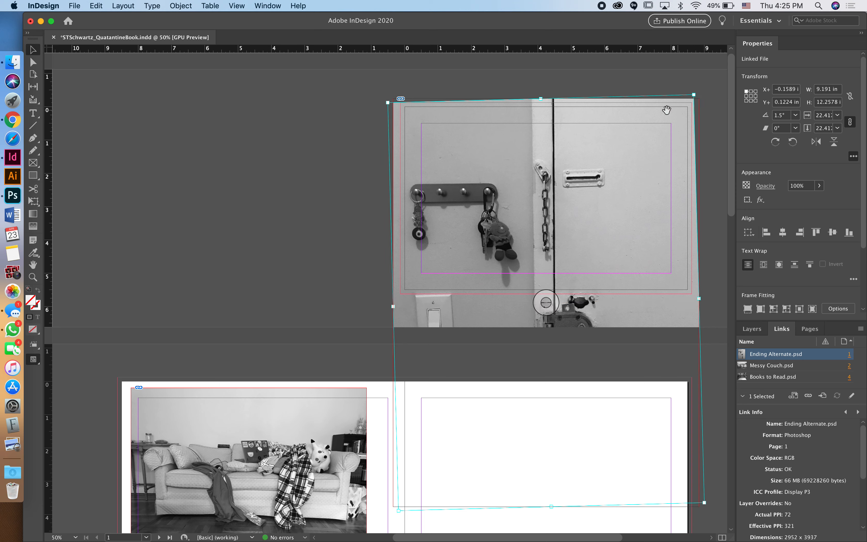
left_click(662, 77)
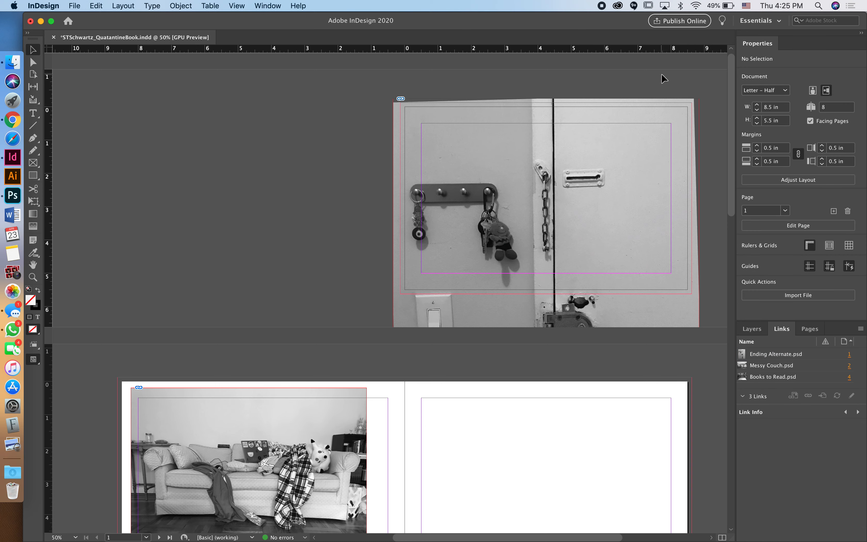
key("w")
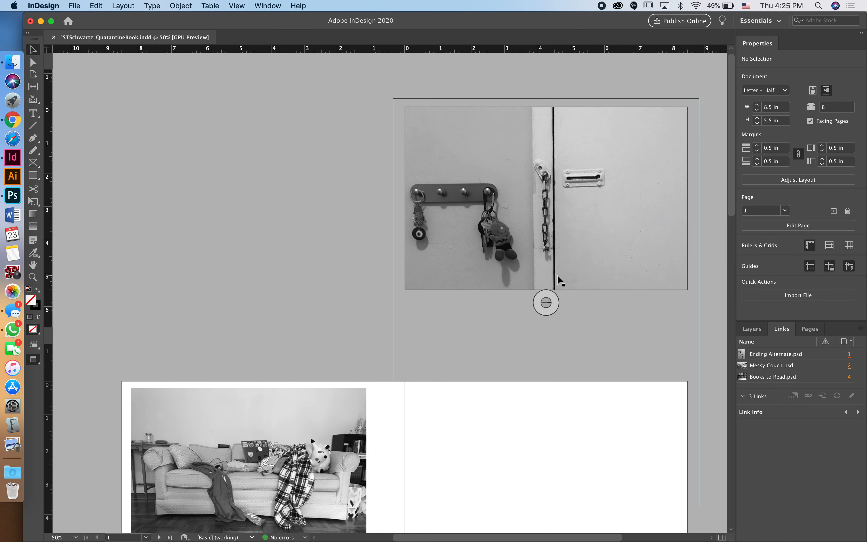
left_click_drag(541, 296, 549, 297)
left_click(351, 268)
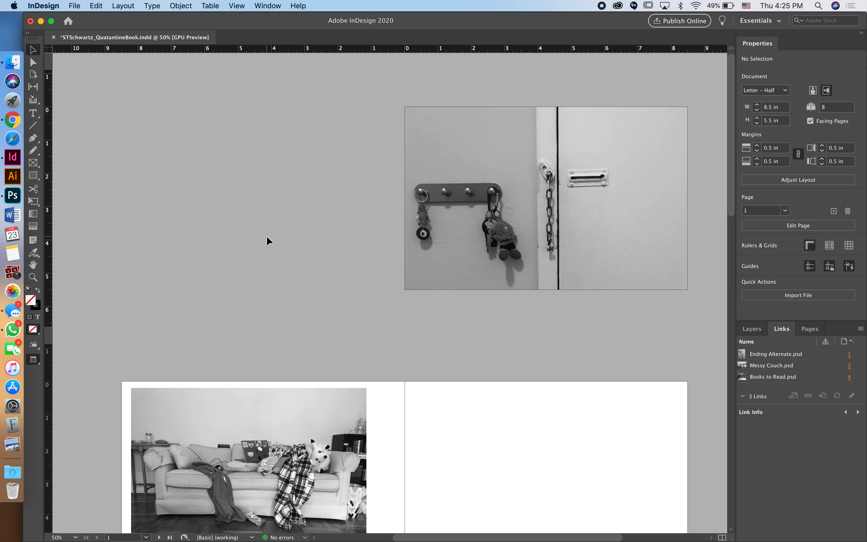
scroll(266, 236, "down", 8)
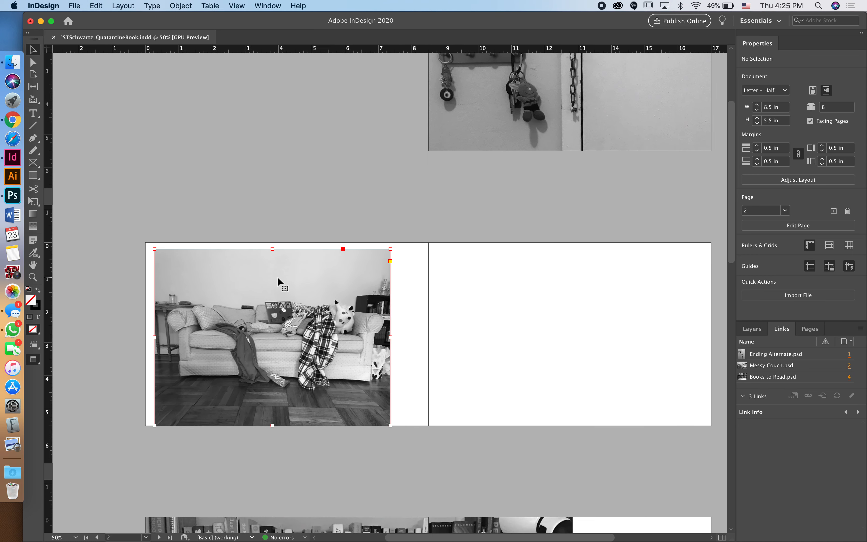
Step: Select the couch frame, restore Normal view, and open Messy Couch.psd in Photoshop via Edit Original
left_click(278, 282)
key("w")
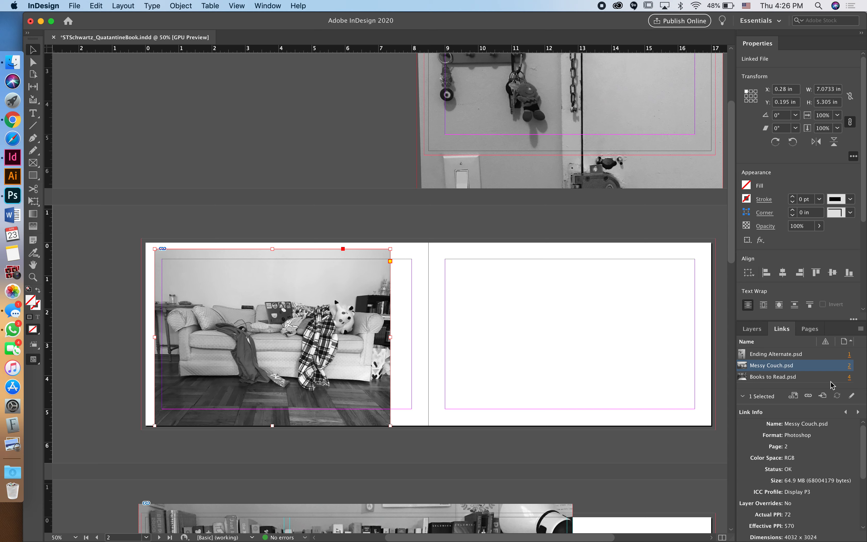
left_click(853, 396)
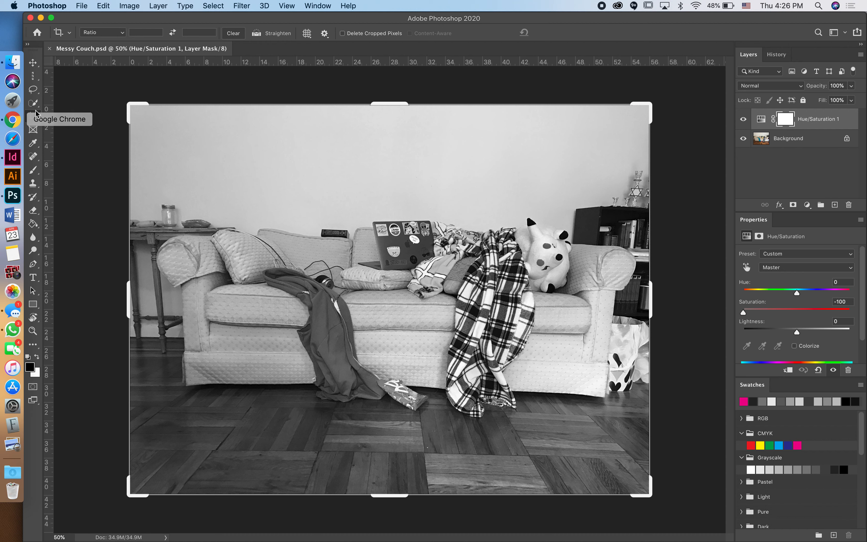
Step: Straighten and save Messy Couch.psd, then move its updated InDesign frame to X 0.5 in
left_click(257, 36)
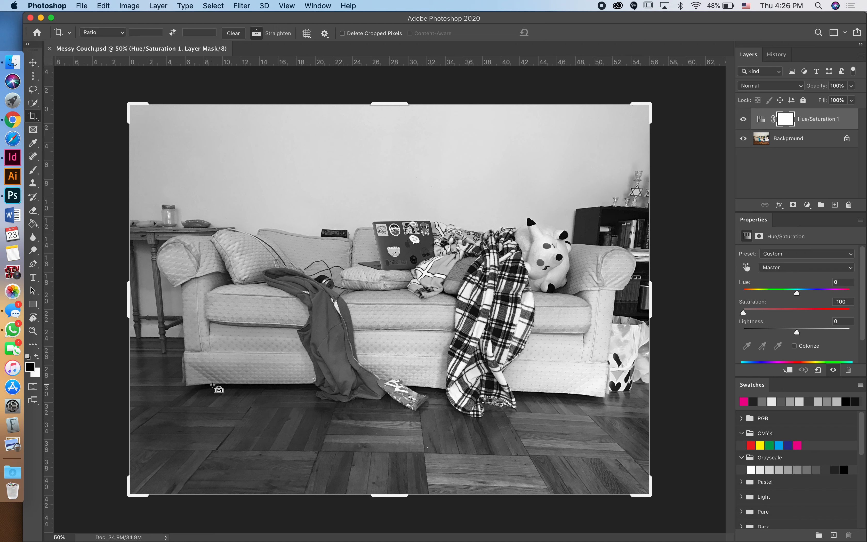
left_click_drag(212, 384, 557, 393)
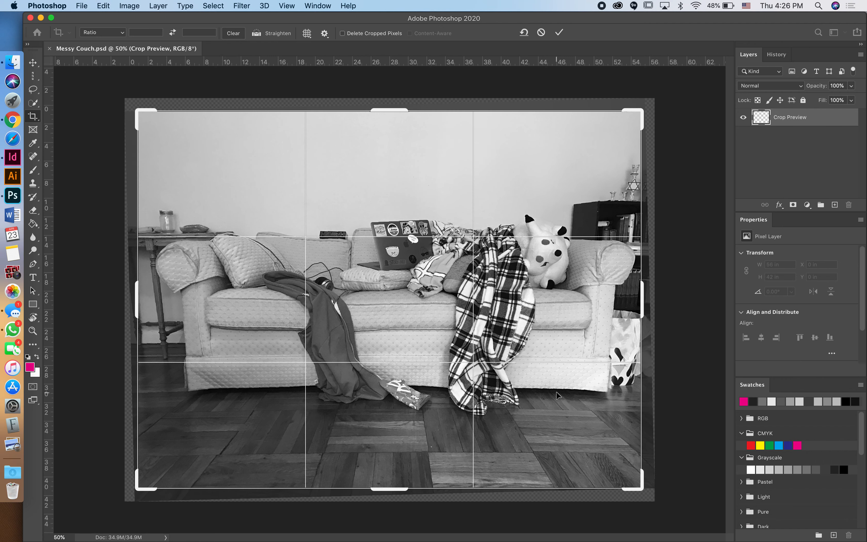
left_click(560, 36)
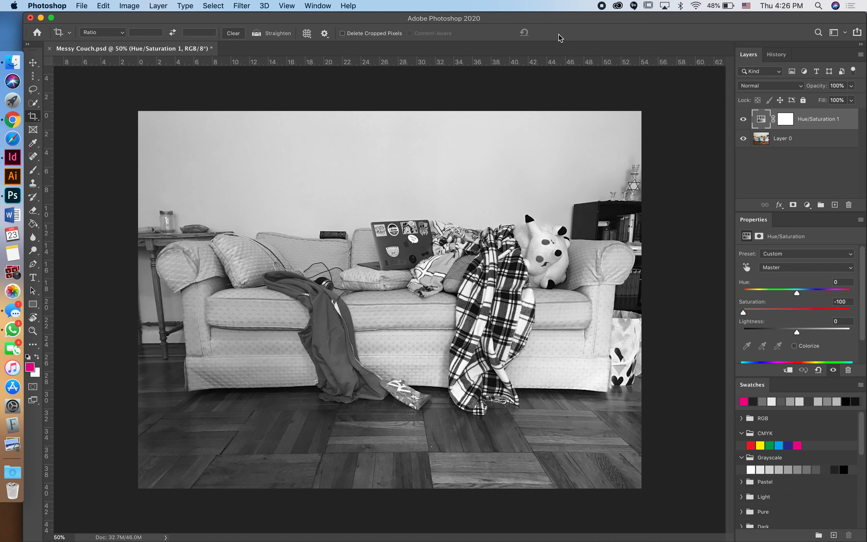
key("super+s")
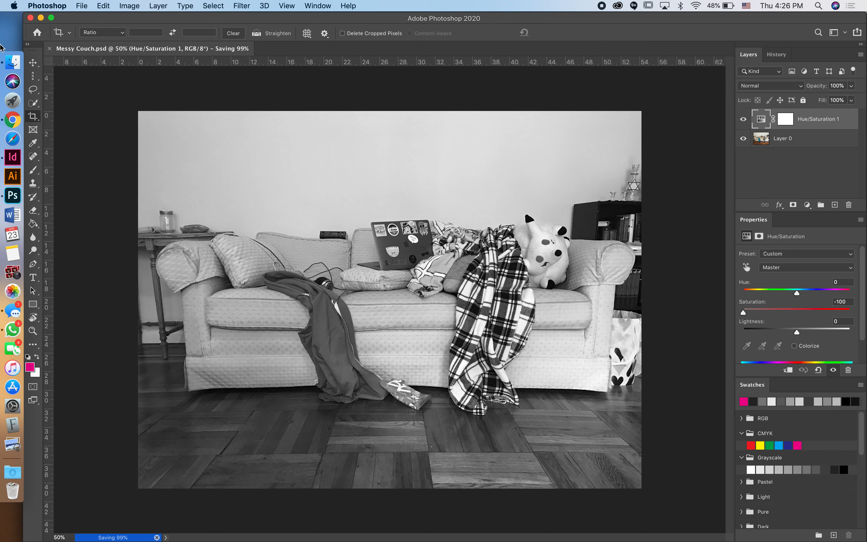
left_click(12, 158)
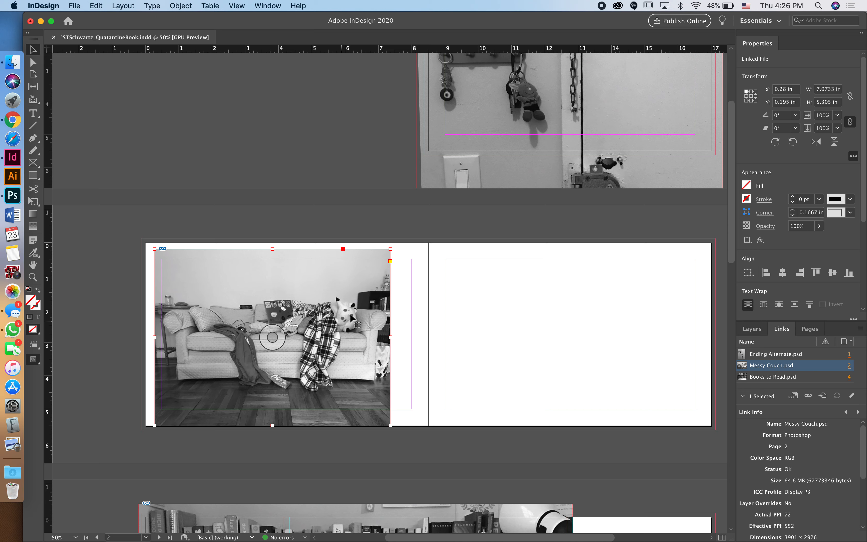
left_click_drag(359, 305, 363, 310)
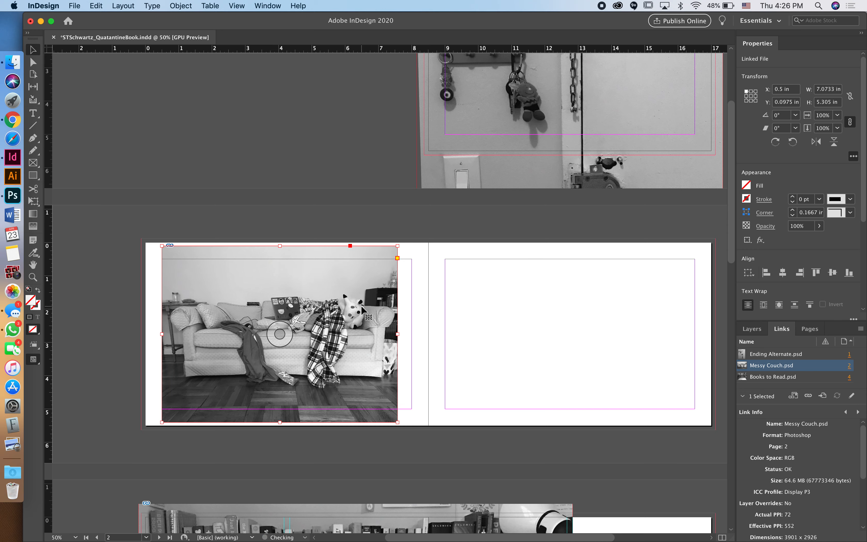